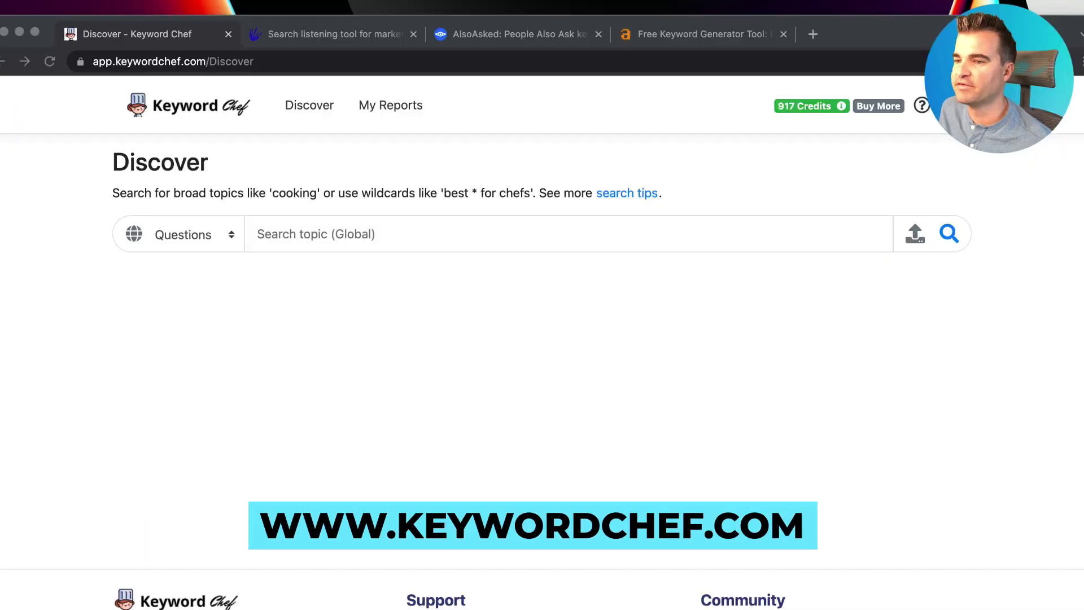
Enter 'grow tomatoes' as the Keyword Chef topic, keeping Questions as the search type.
left_click(261, 332)
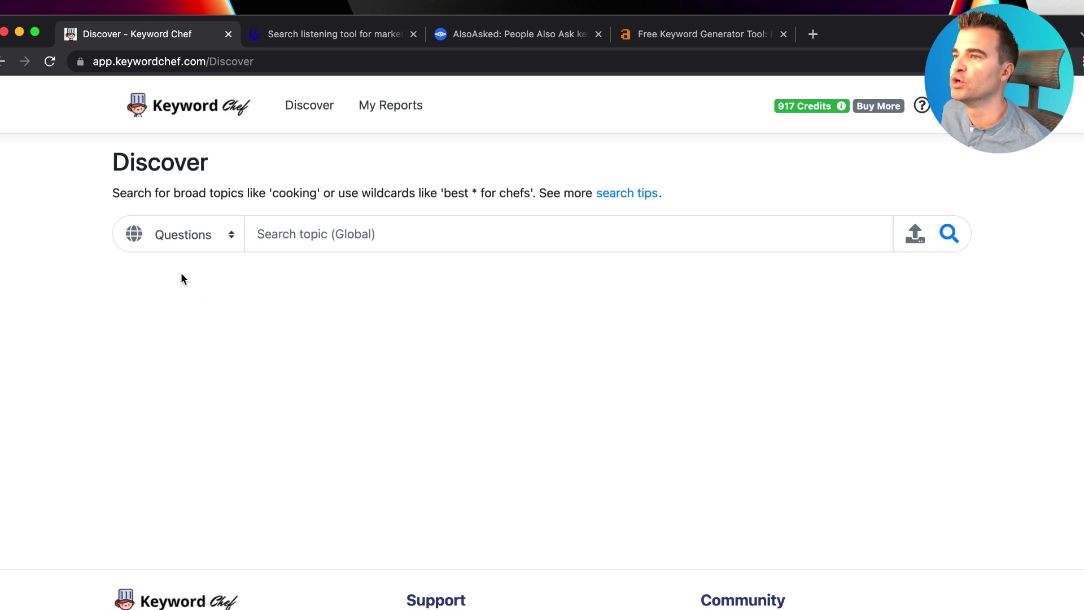
left_click(309, 243)
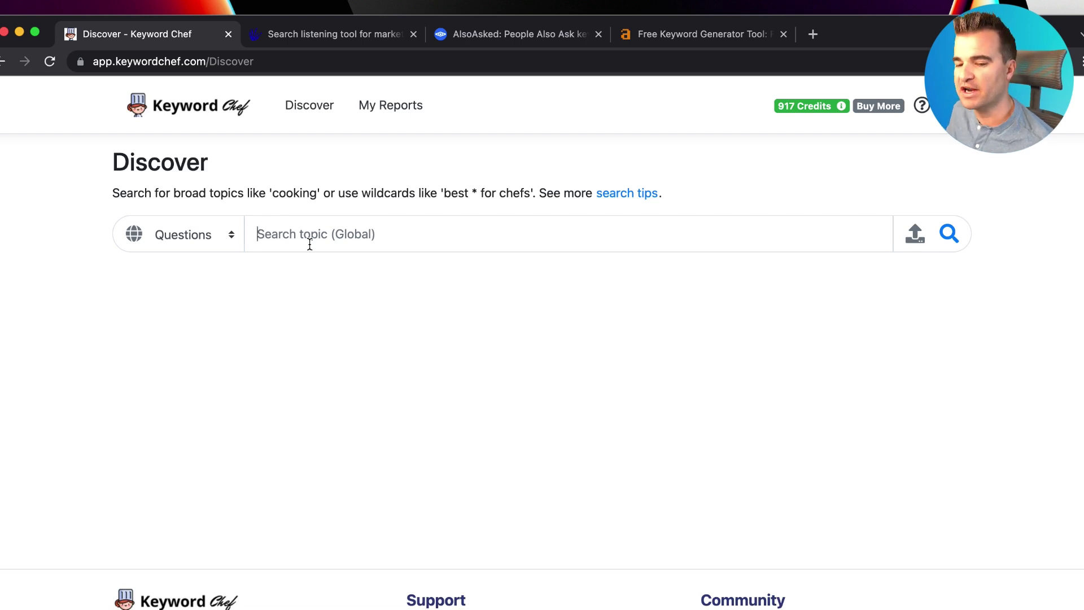
type("grow")
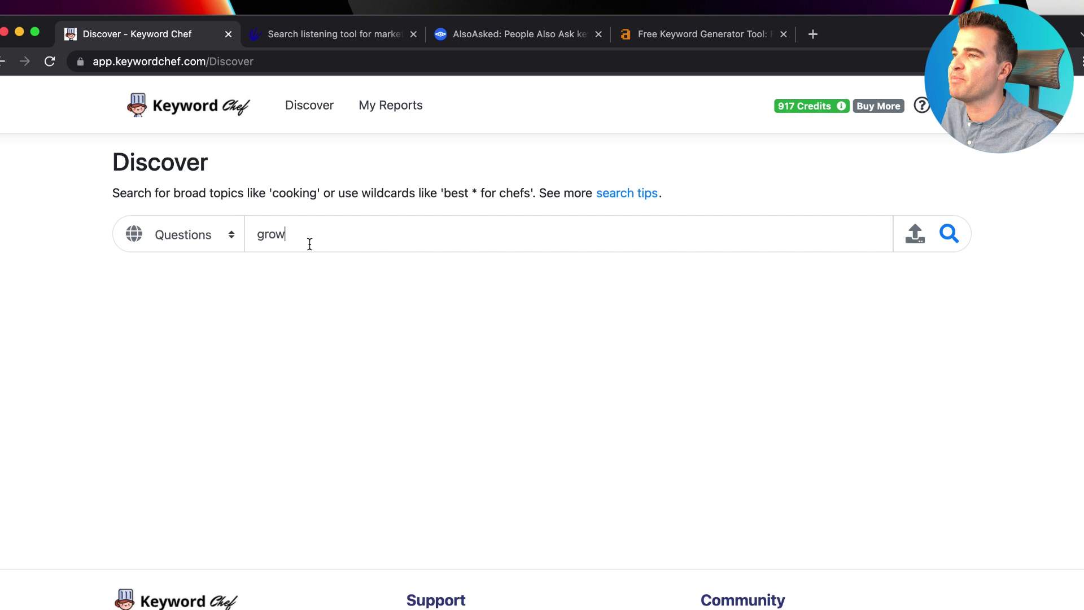
type(" tom")
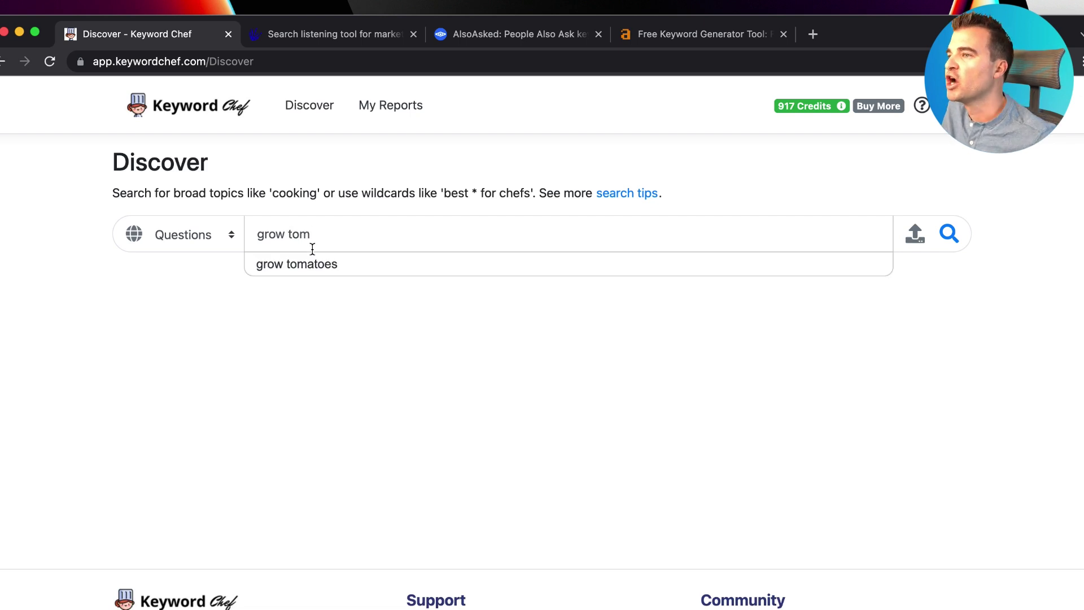
left_click(321, 275)
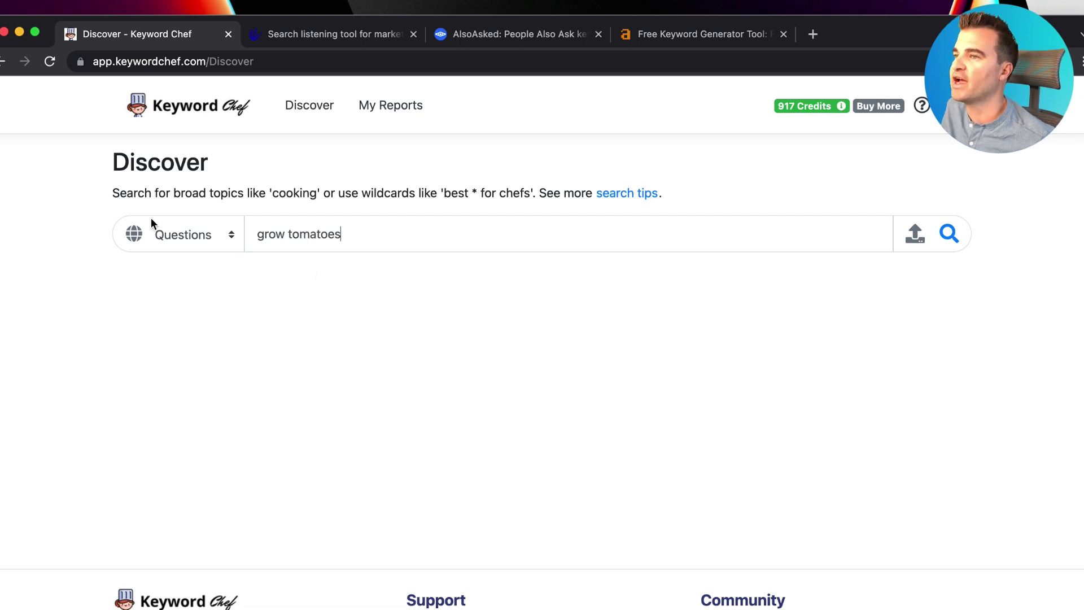
left_click(178, 235)
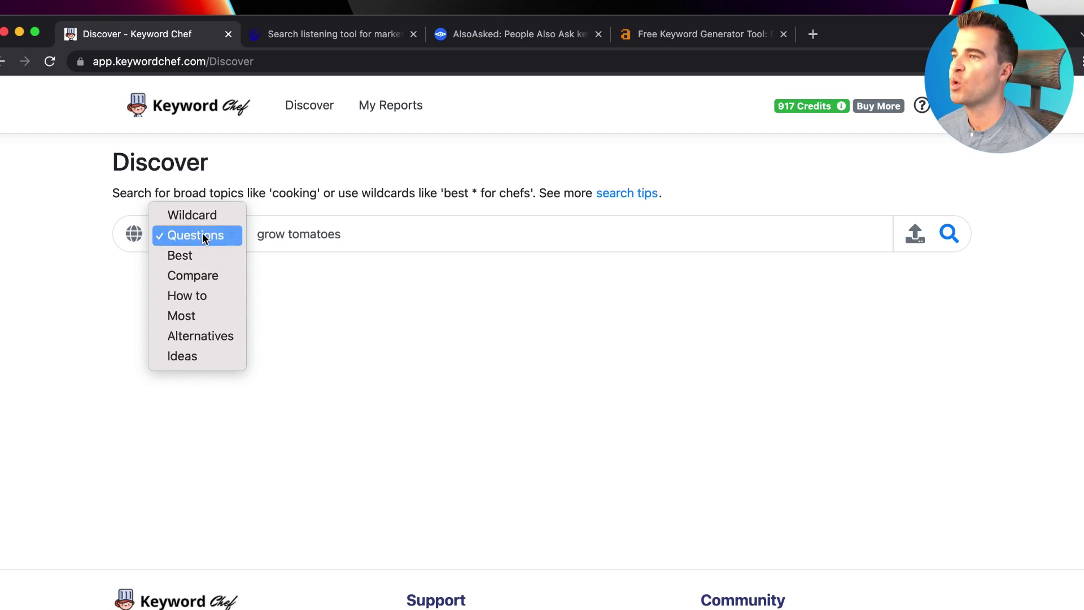
Run the 'grow tomatoes' Questions search, accepting the 184-credit cost, to list 184 keywords.
left_click(207, 236)
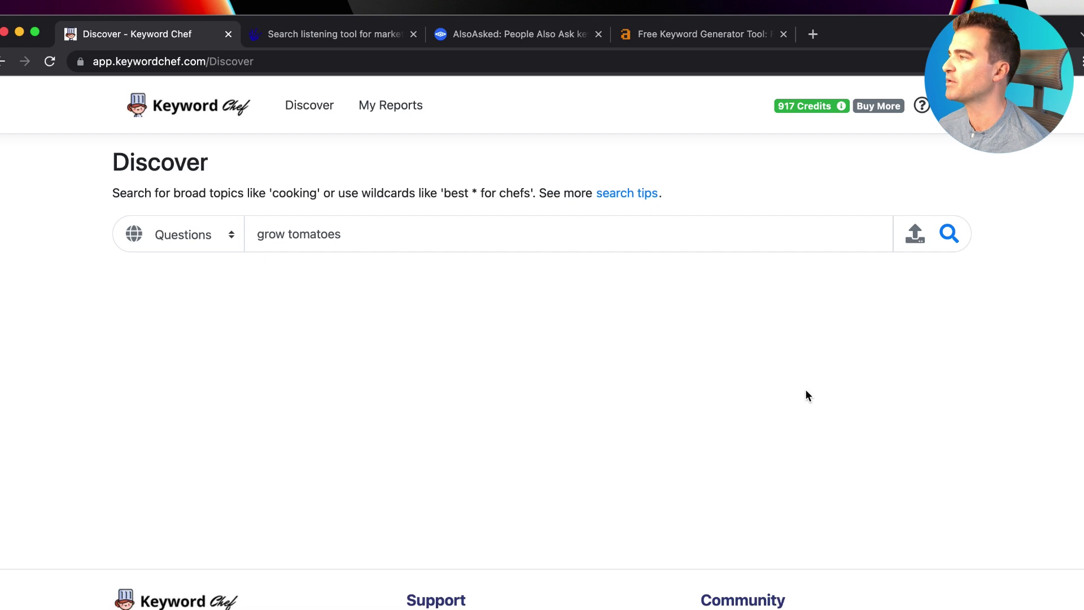
left_click(949, 233)
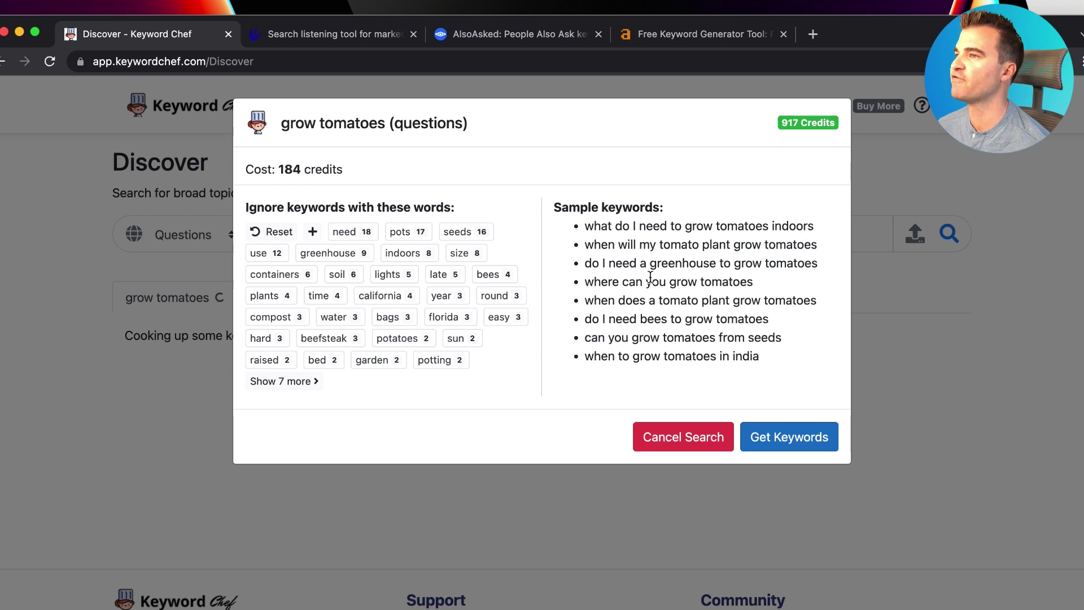
left_click_drag(278, 169, 340, 170)
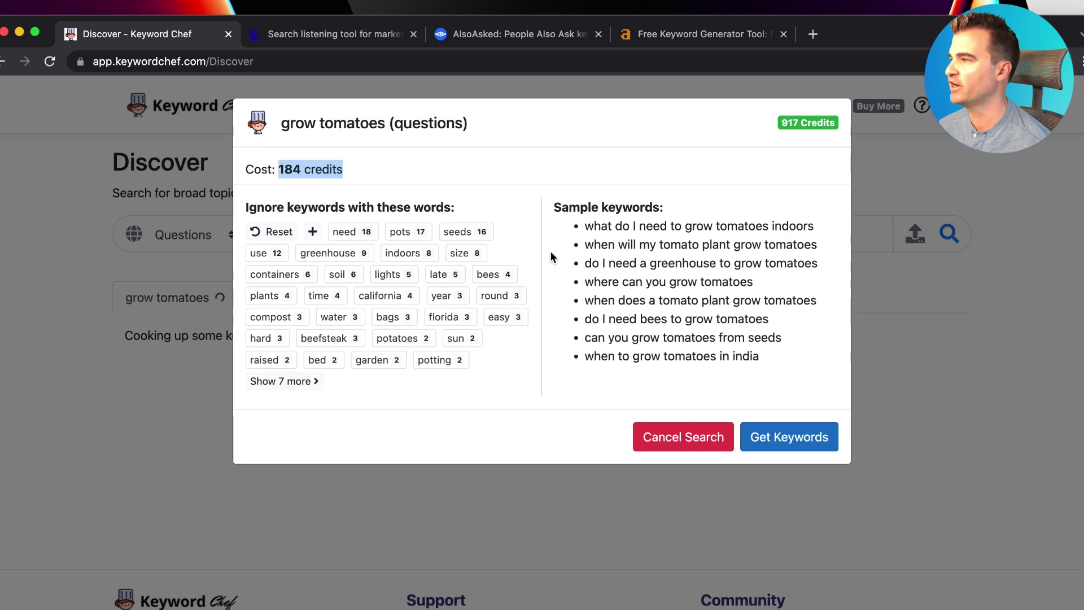
left_click(778, 436)
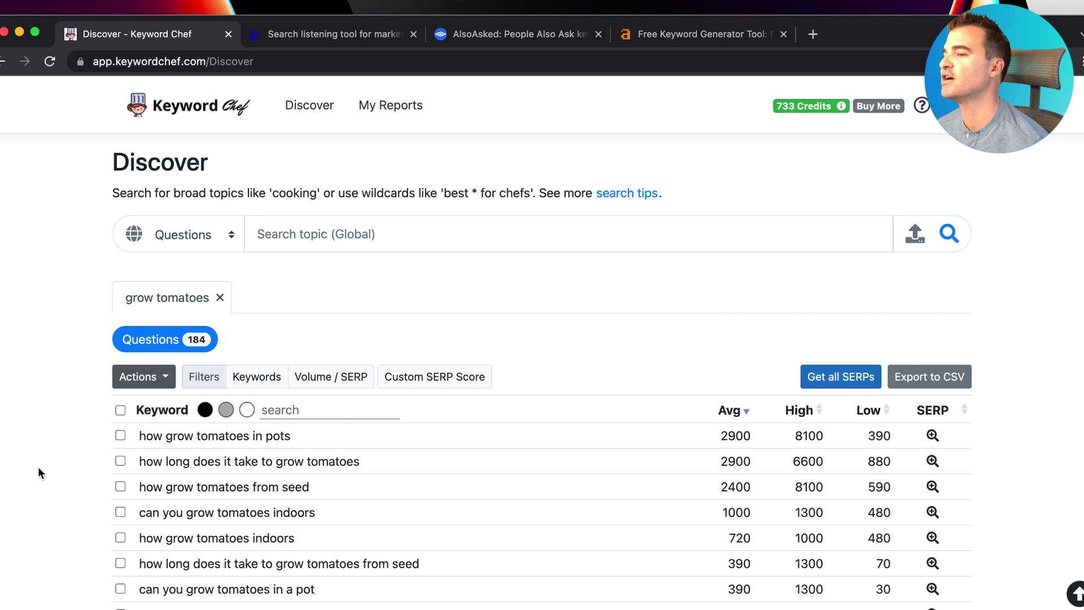
scroll(38, 468, "down", 2)
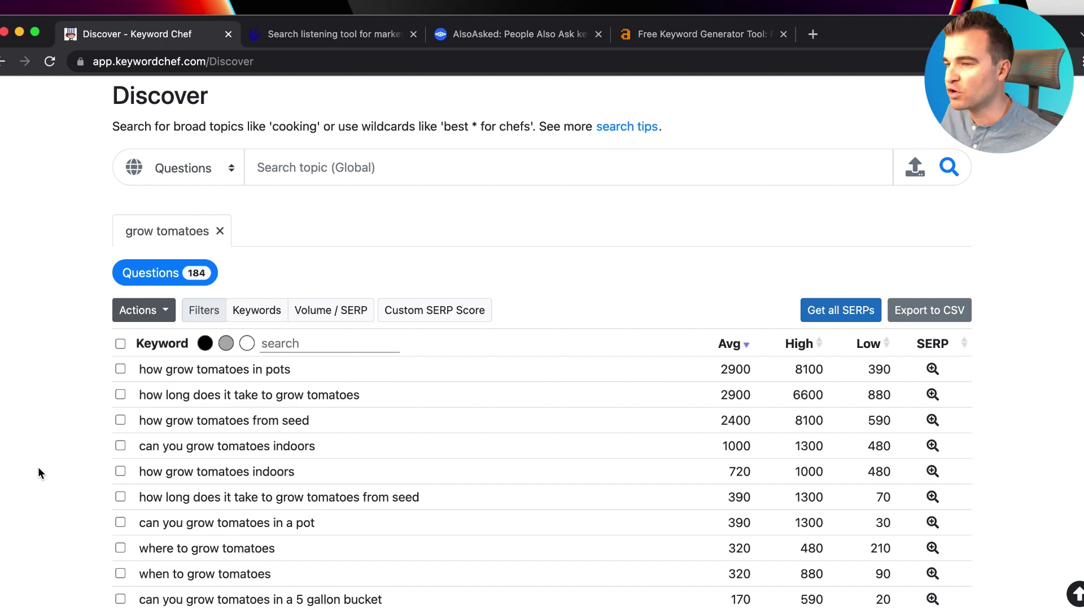
scroll(38, 468, "down", 3)
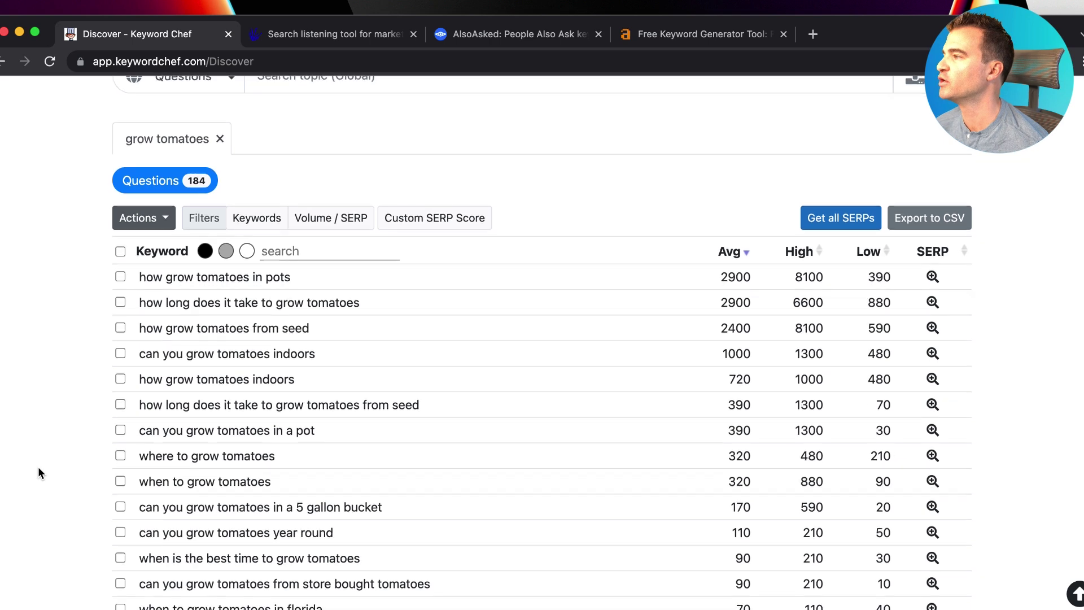
scroll(39, 472, "down", 2)
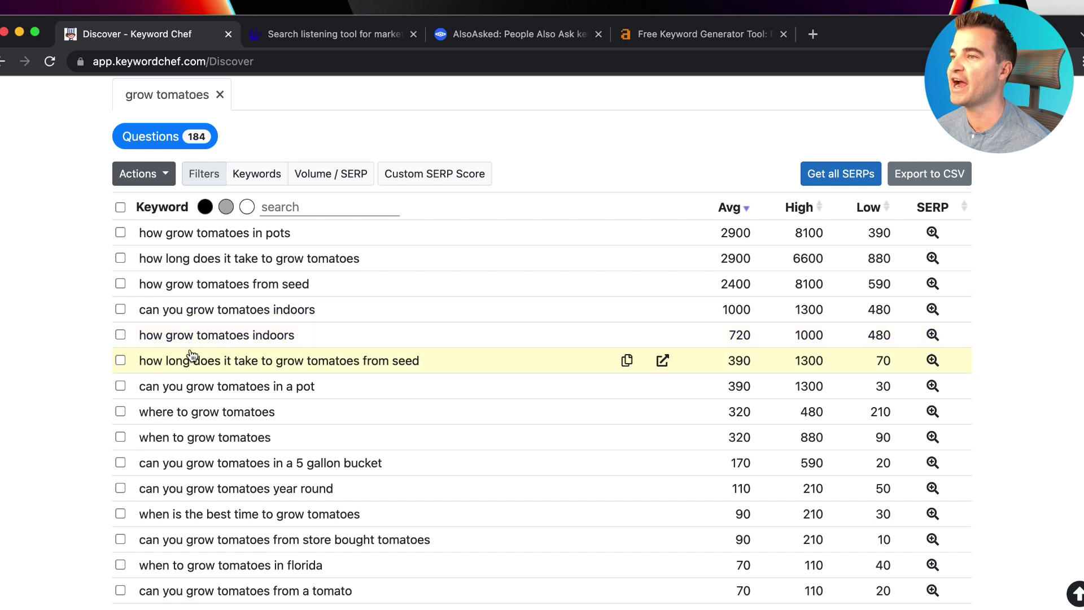
scroll(192, 365, "down", 1)
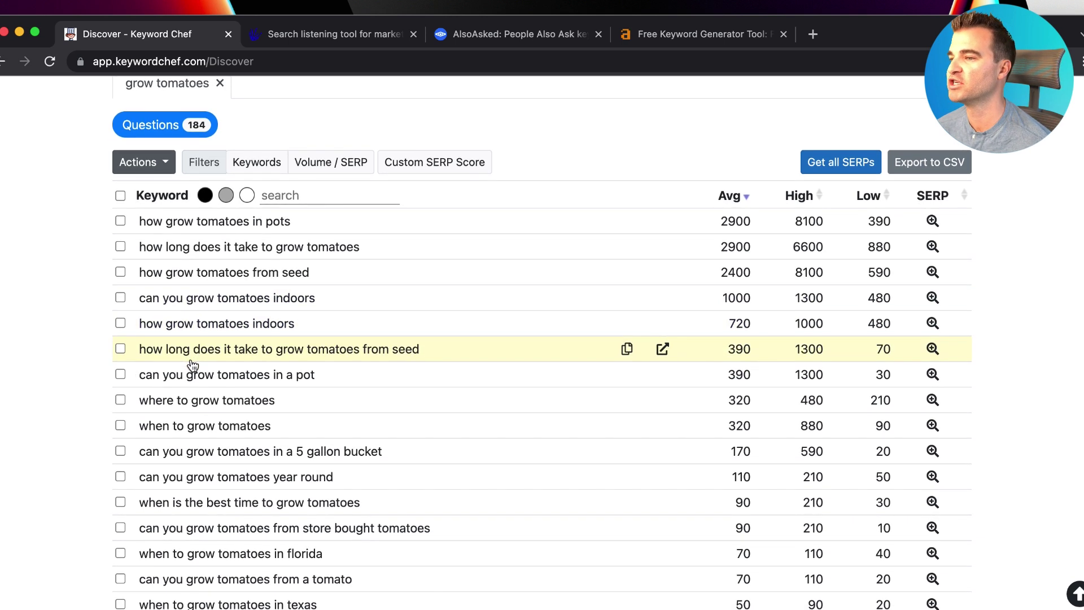
scroll(193, 366, "down", 3)
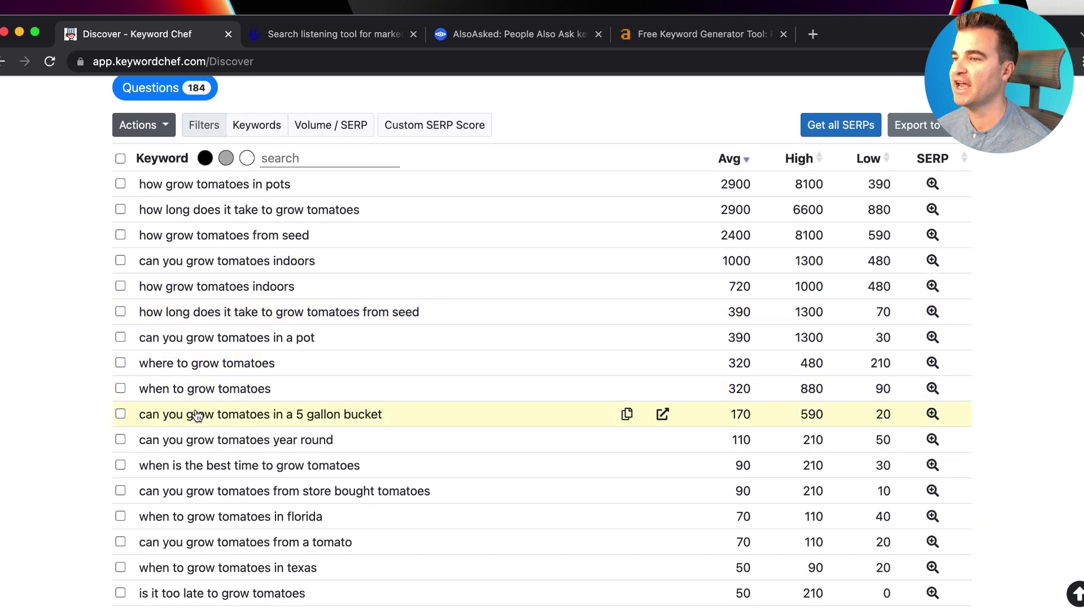
scroll(197, 418, "up", 5)
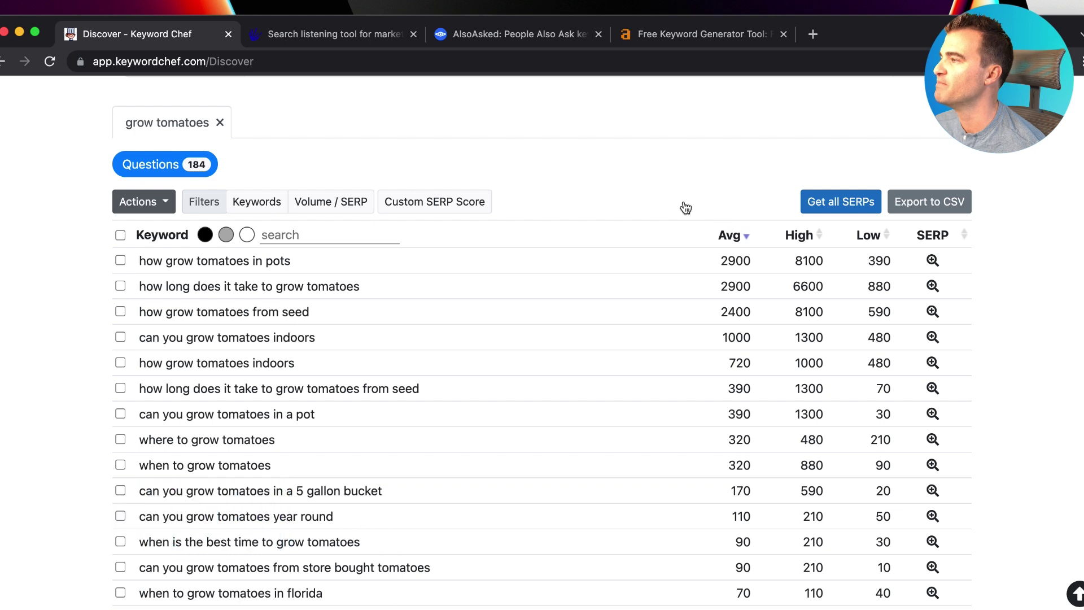
mouse_move(729, 240)
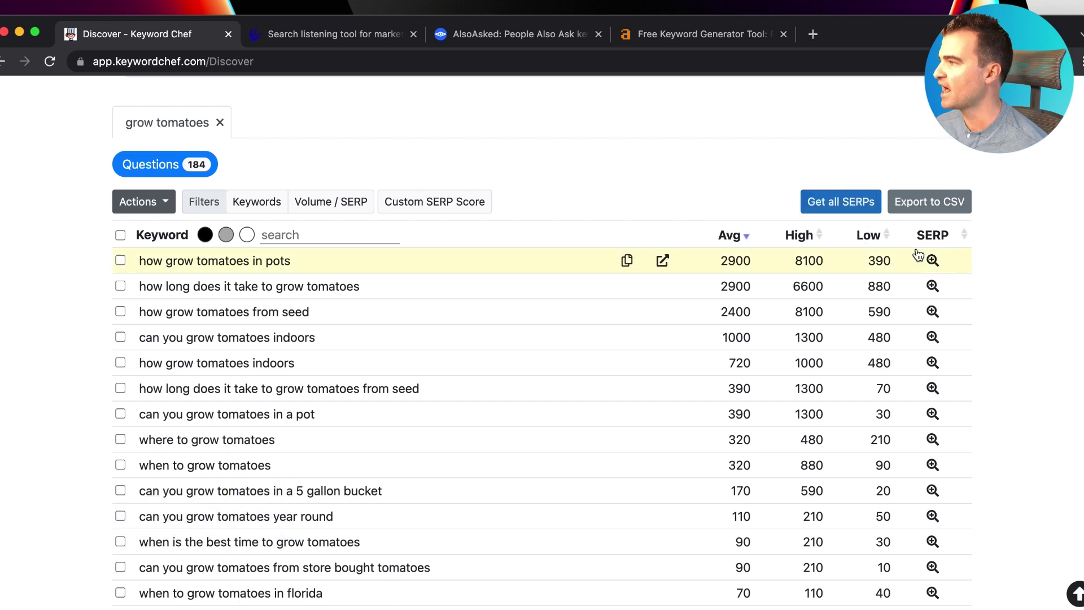
mouse_move(932, 242)
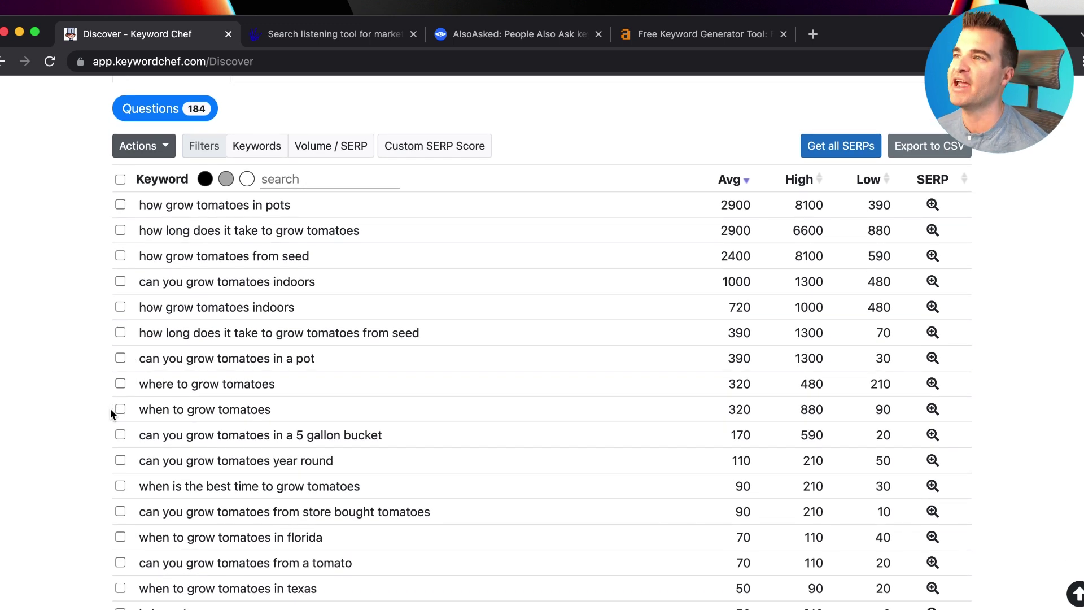
scroll(110, 409, "down", 3)
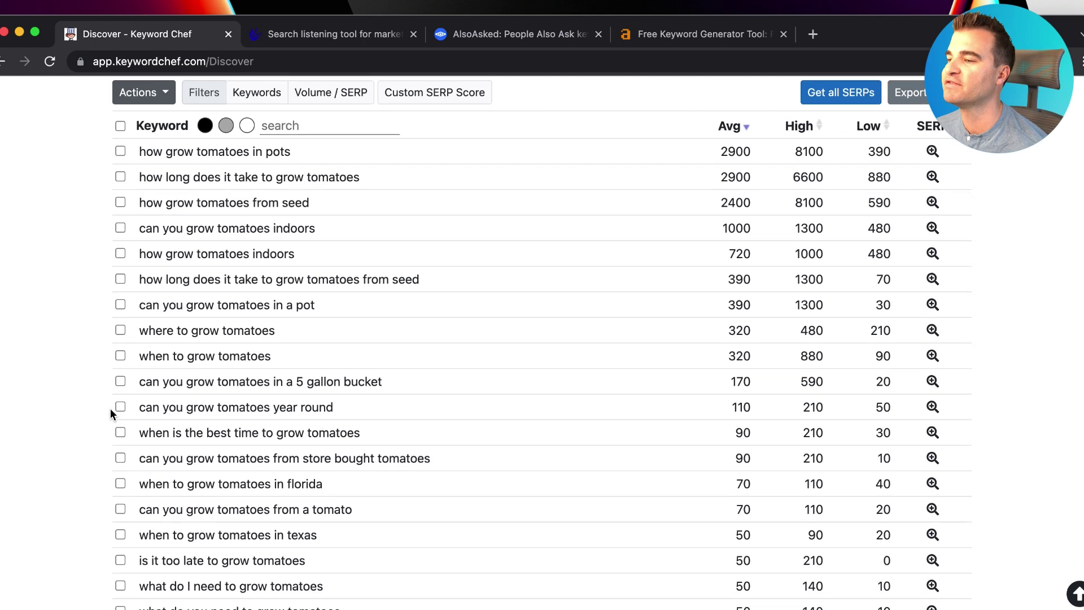
scroll(110, 408, "down", 1)
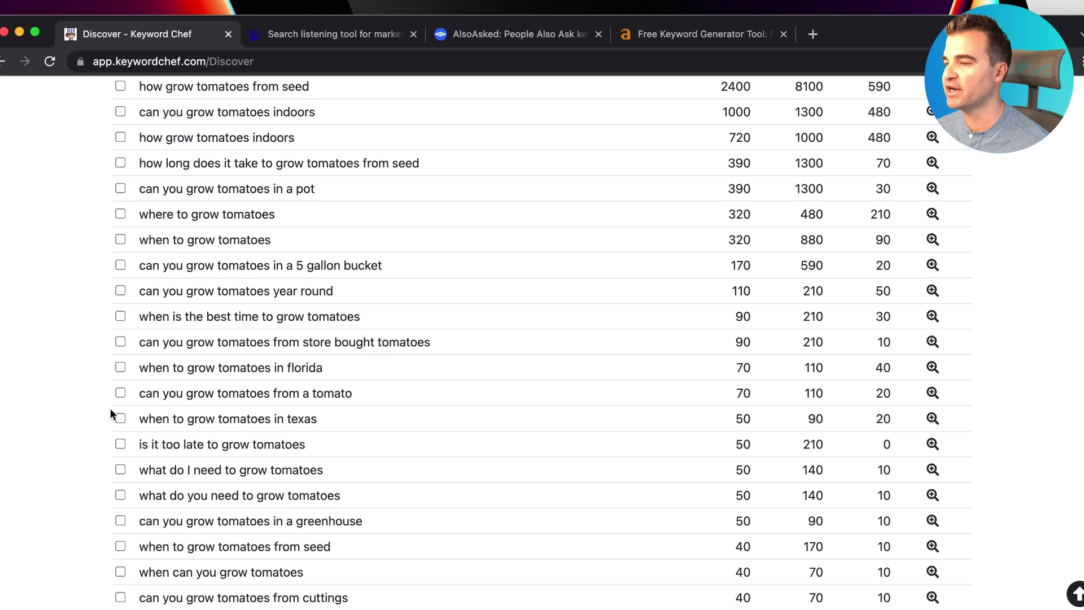
scroll(110, 408, "down", 9)
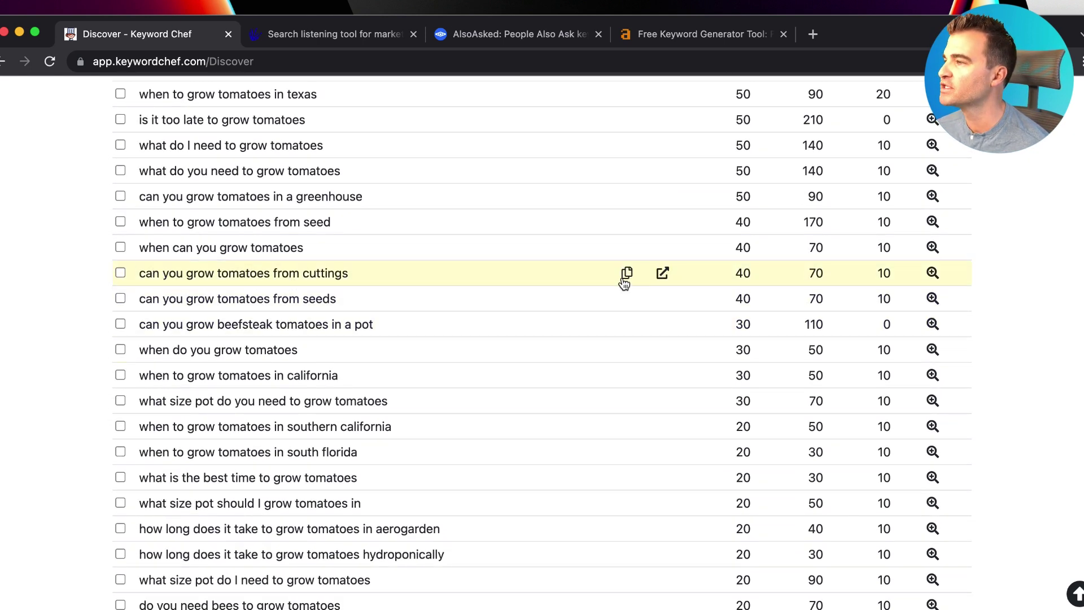
Search 'can you grow tomatoes from cuttings' on Google in a new tab and review the results.
left_click(664, 275)
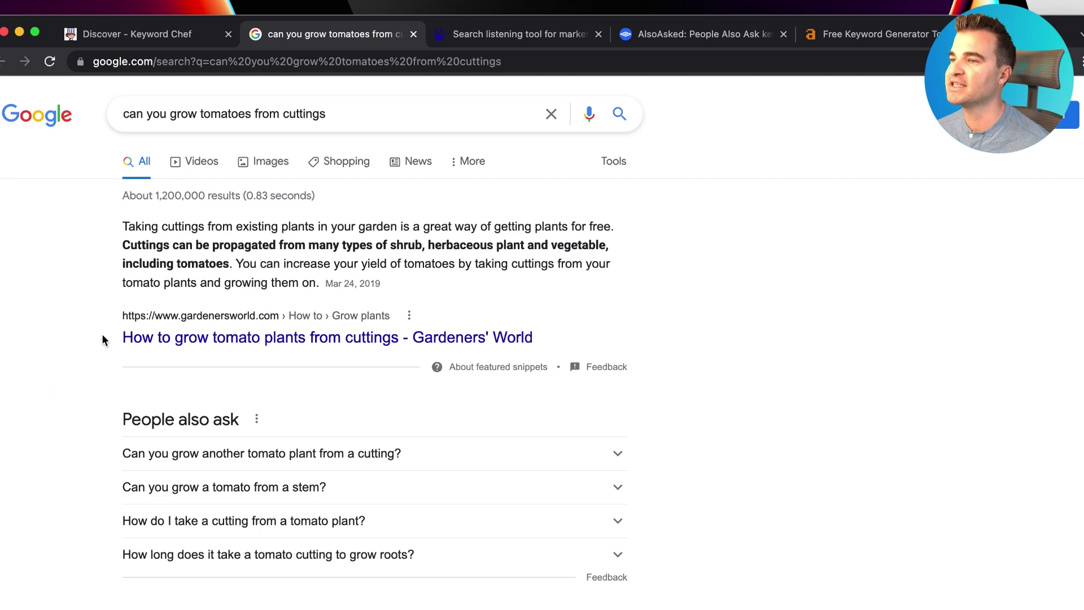
scroll(103, 339, "down", 3)
Return to the Keyword Chef results, then close the Keyword Chef and Google tabs.
left_click(102, 34)
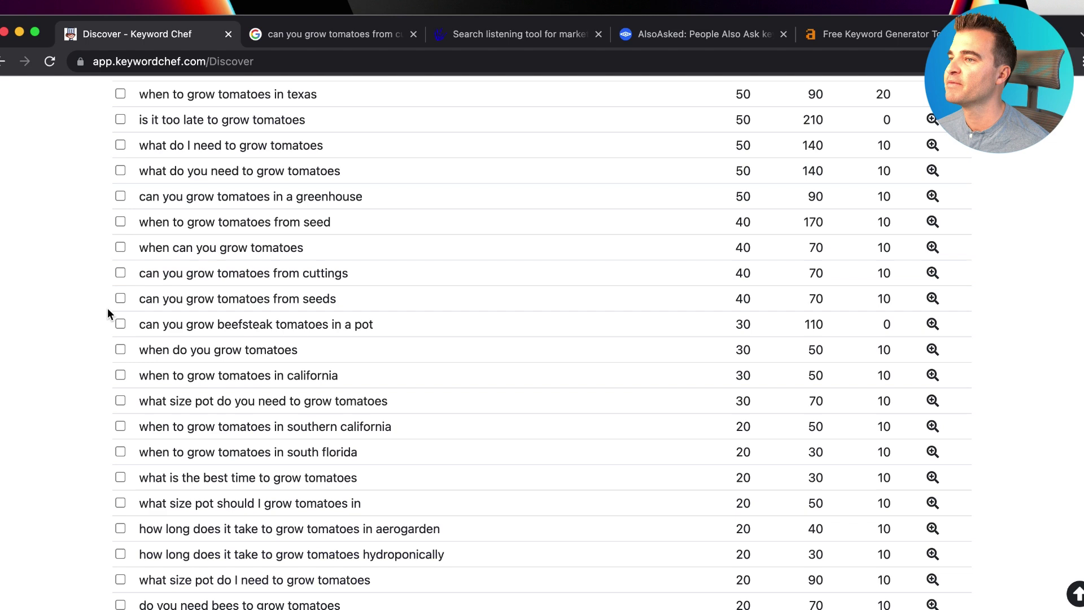
scroll(109, 310, "up", 10)
scroll(108, 314, "up", 4)
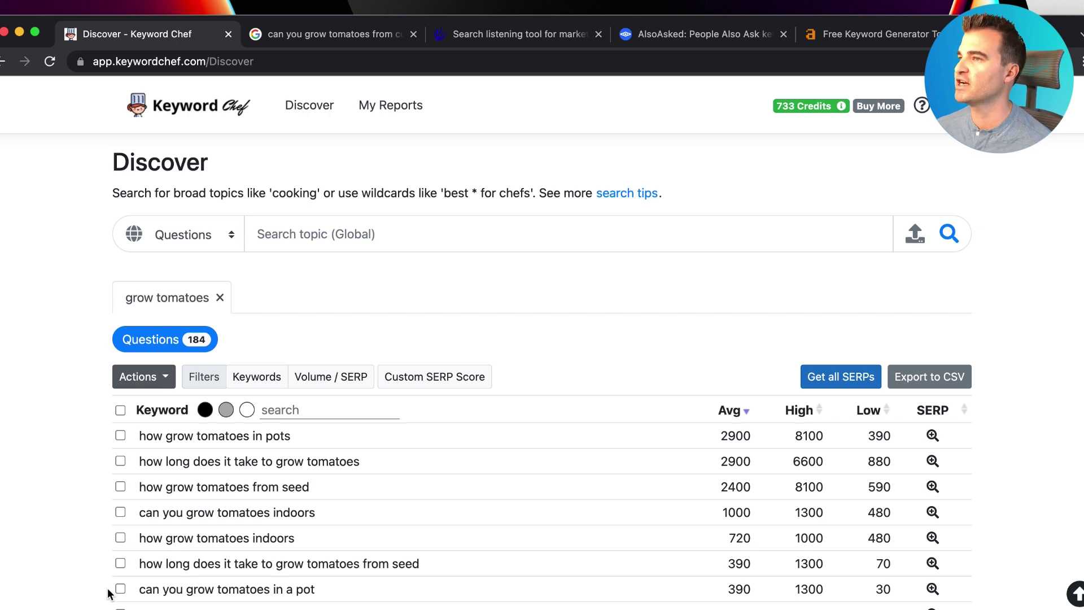
key("super+Tab")
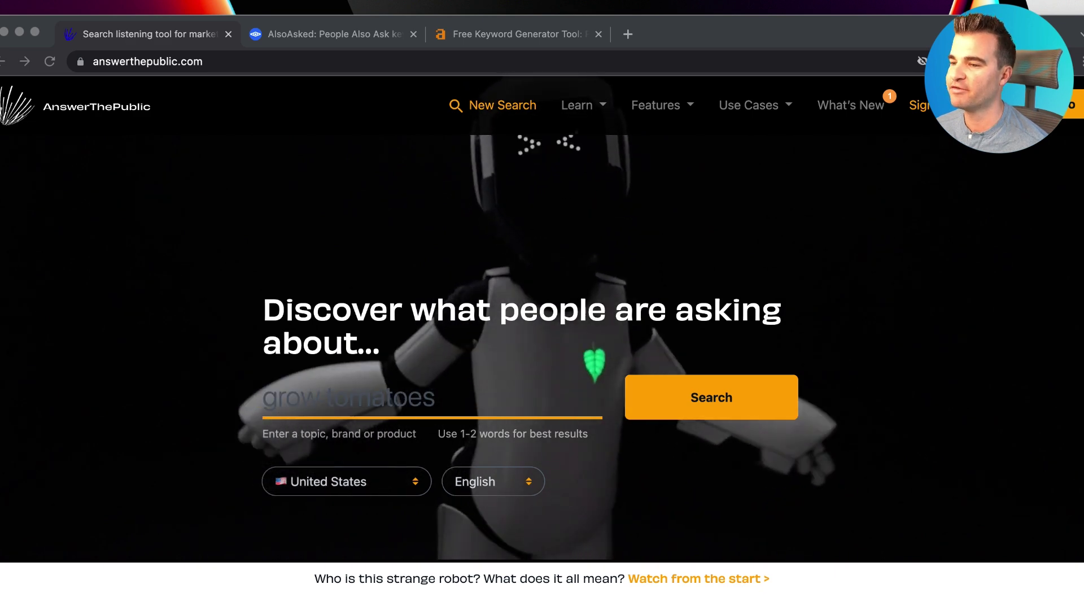
key("super+Tab")
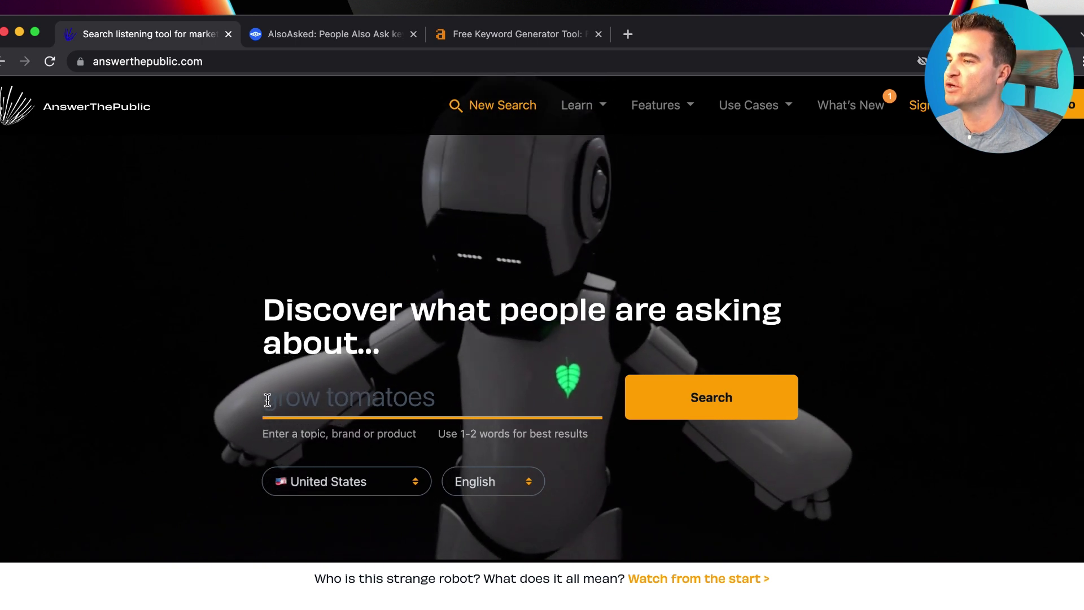
Search AnswerThePublic for 'grow tomatoes' and scroll to the 80-question wheel of 360 results.
left_click_drag(271, 395, 436, 398)
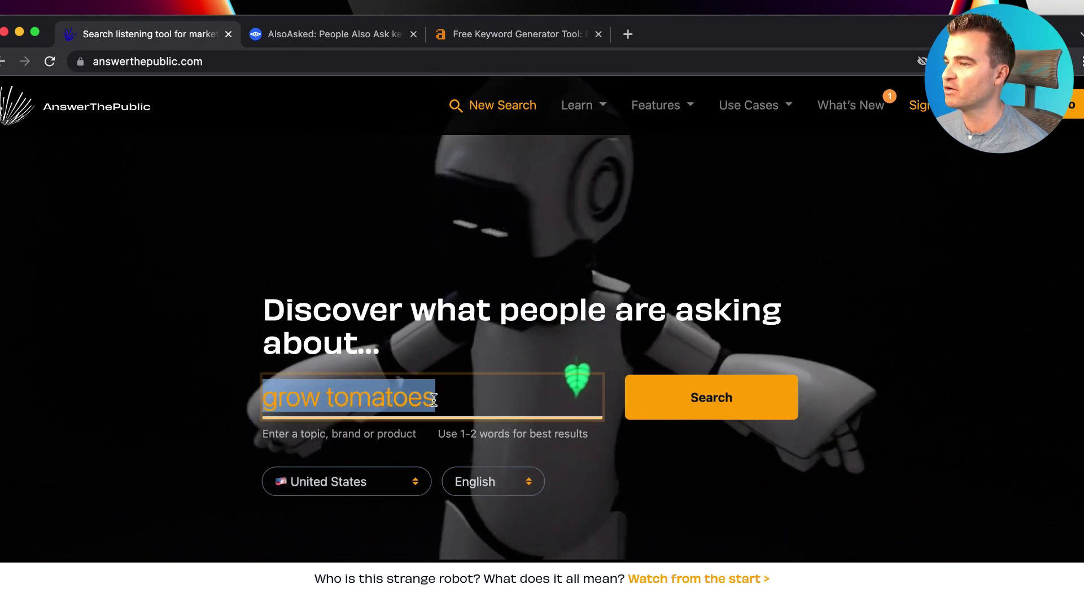
left_click(702, 411)
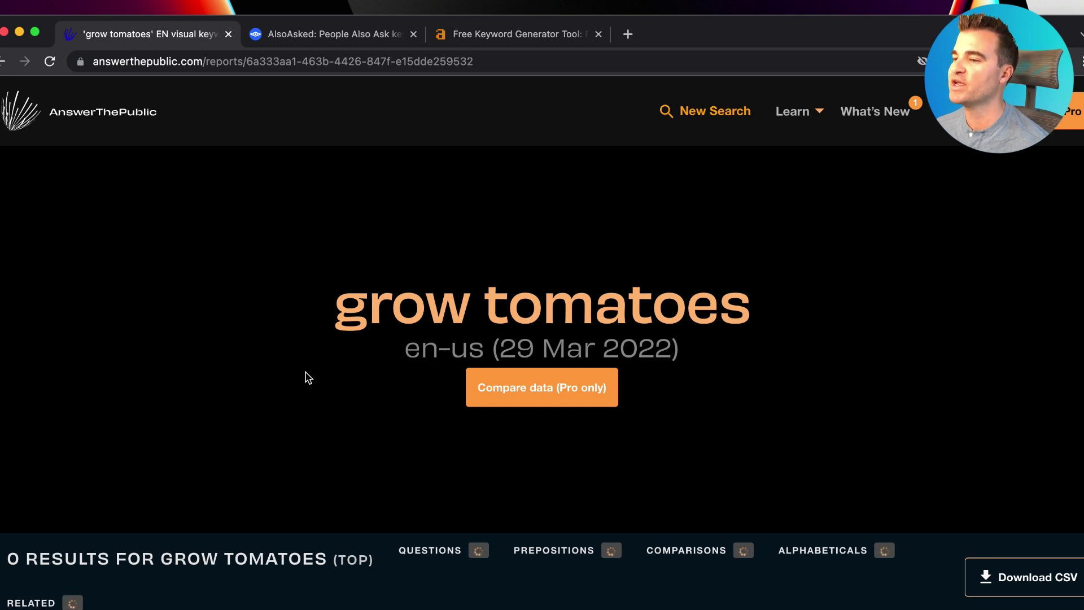
scroll(305, 375, "down", 3)
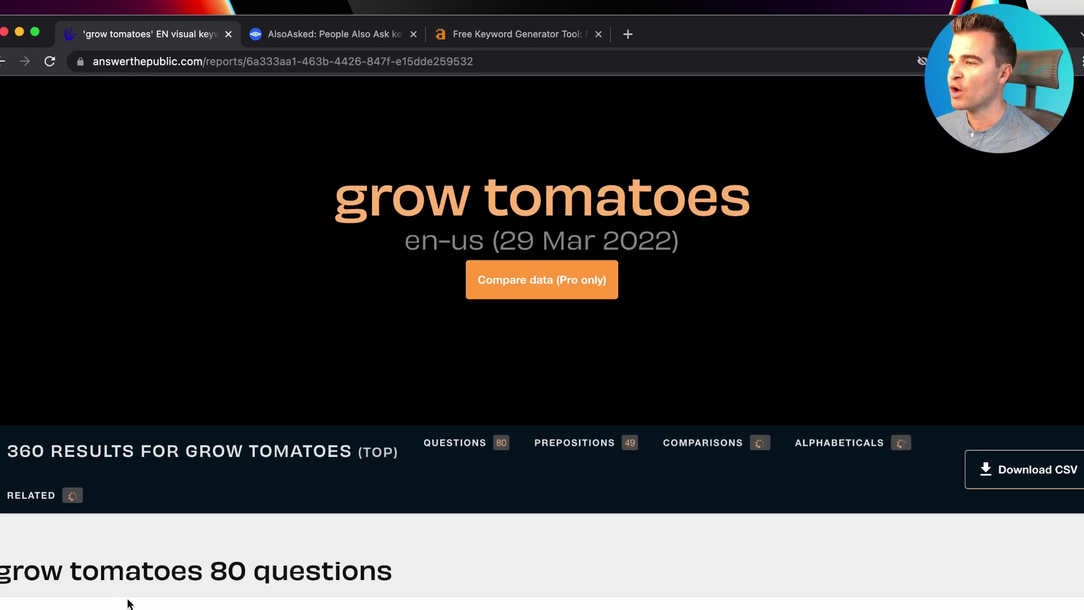
scroll(472, 310, "down", 4)
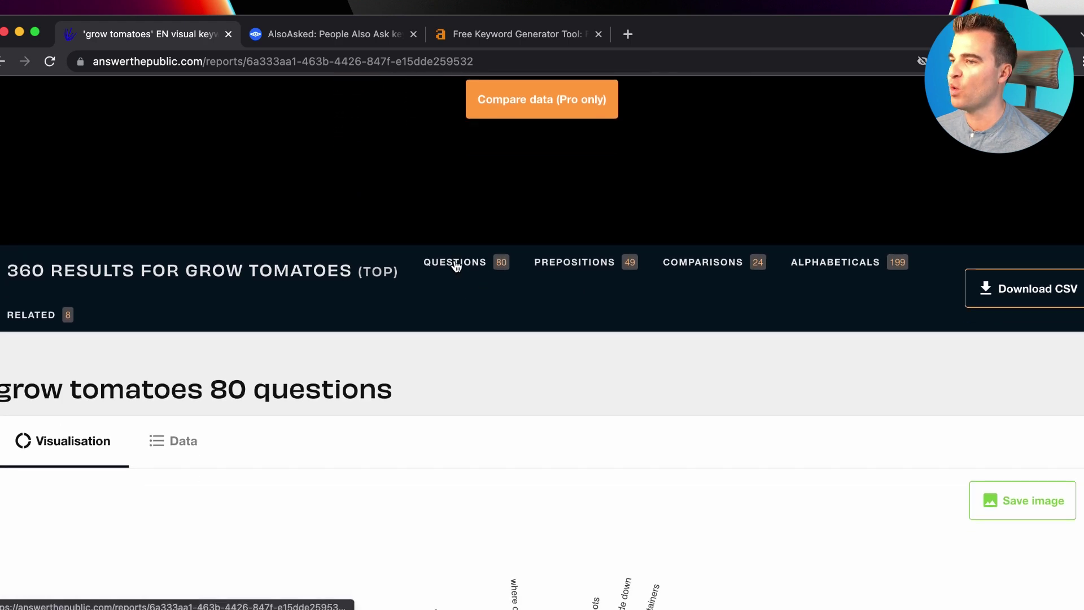
scroll(362, 327, "down", 3)
scroll(362, 326, "down", 2)
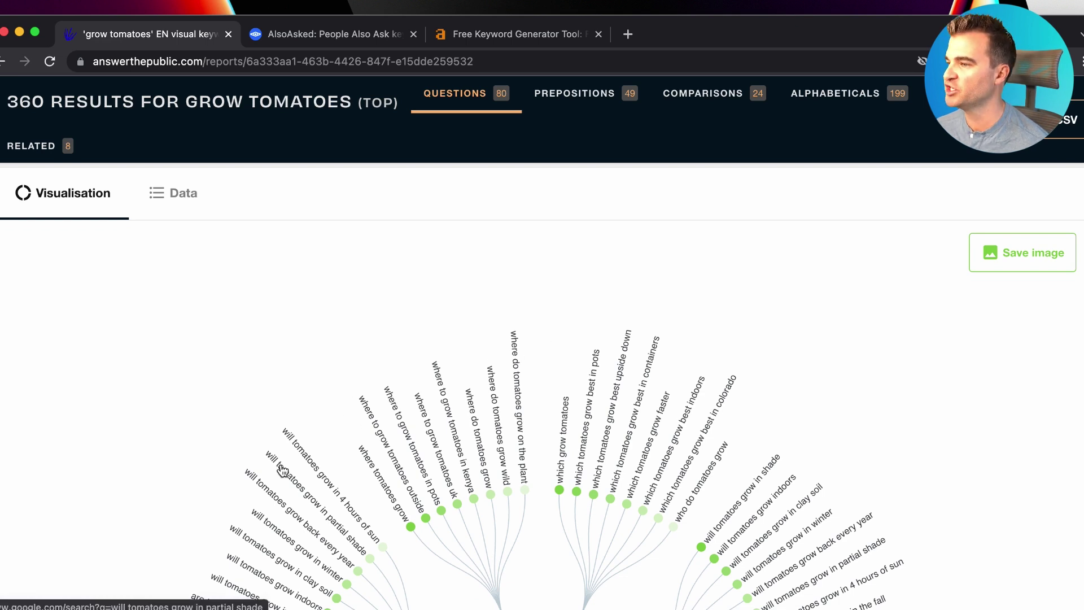
Switch the questions report from the wheel to Data lists, highlighting the 'are' card.
scroll(171, 406, "up", 1)
scroll(170, 407, "up", 1)
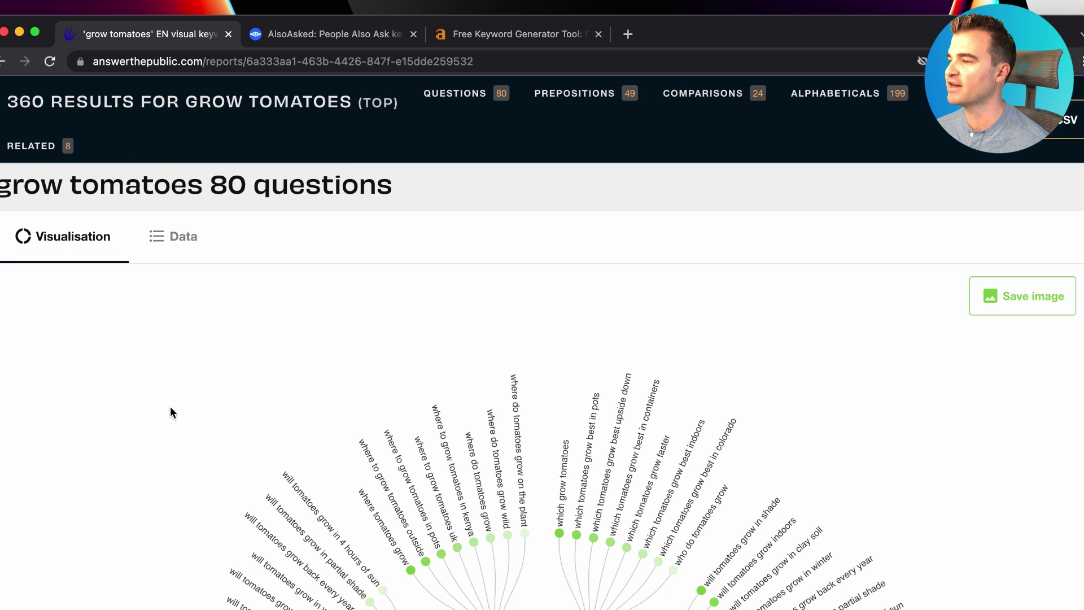
left_click(189, 236)
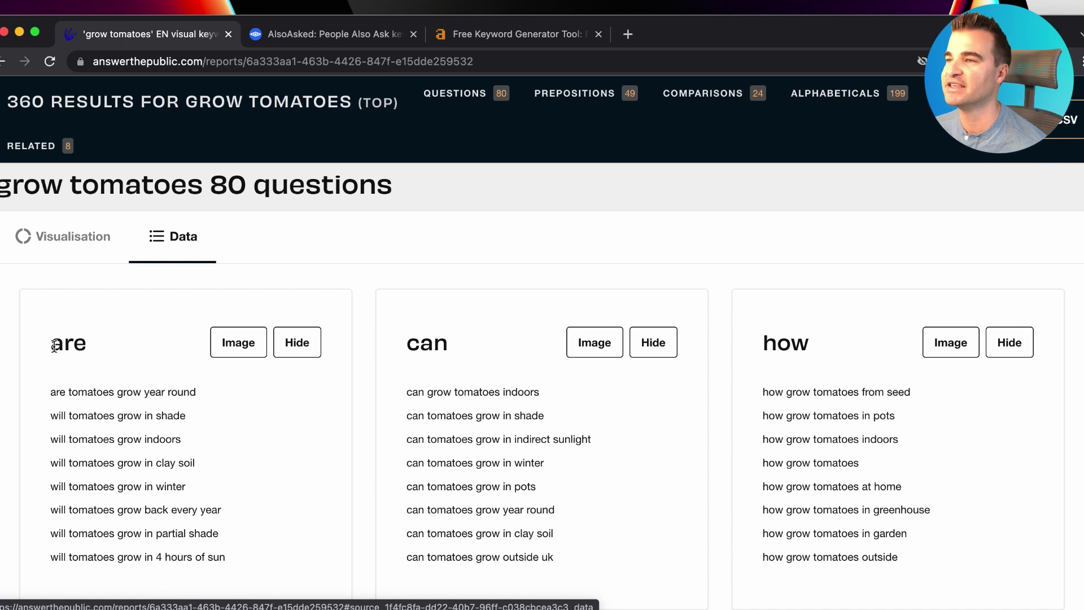
left_click_drag(46, 344, 80, 344)
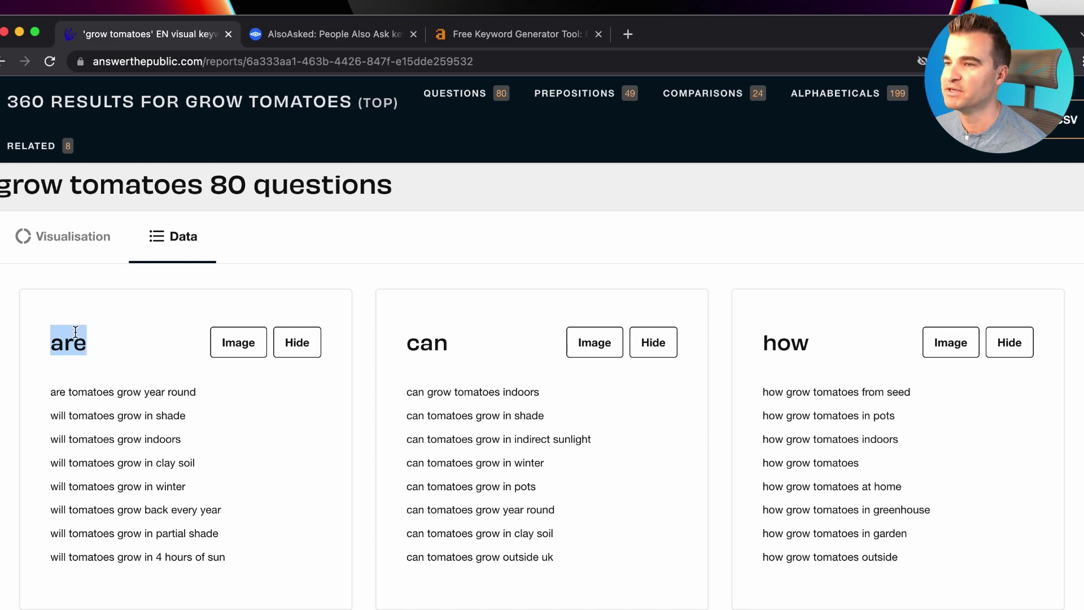
Browse the are, can, how, what, when and where question cards.
scroll(406, 373, "down", 5)
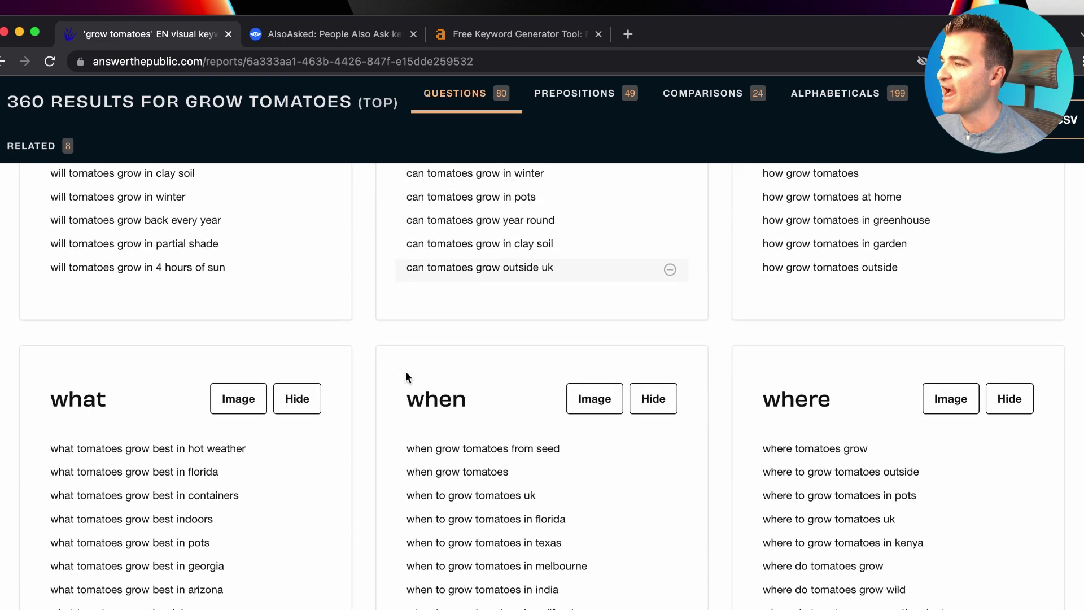
scroll(405, 371, "up", 5)
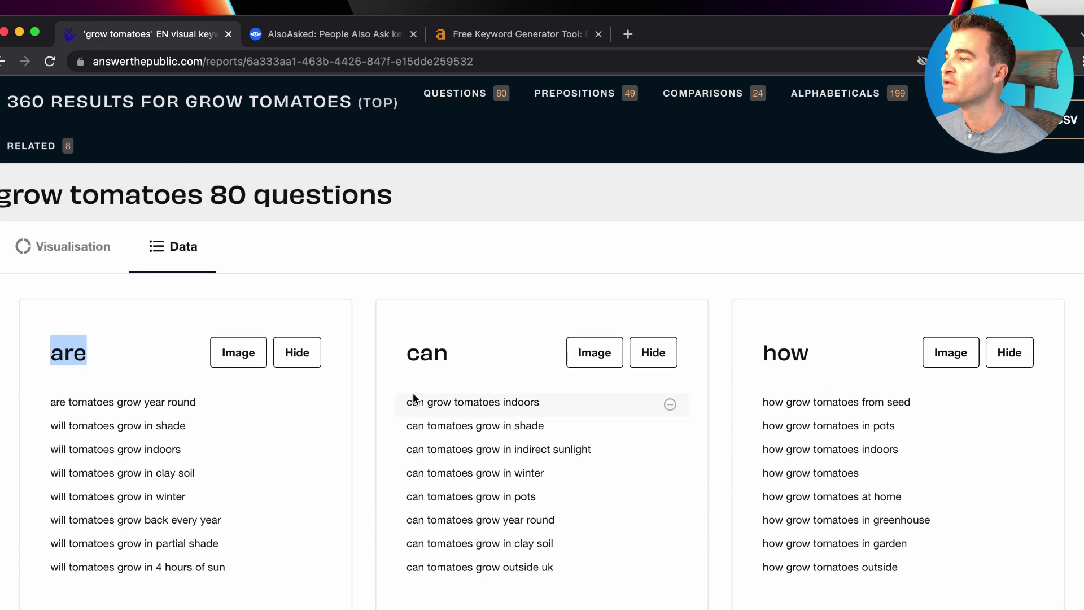
scroll(415, 399, "down", 1)
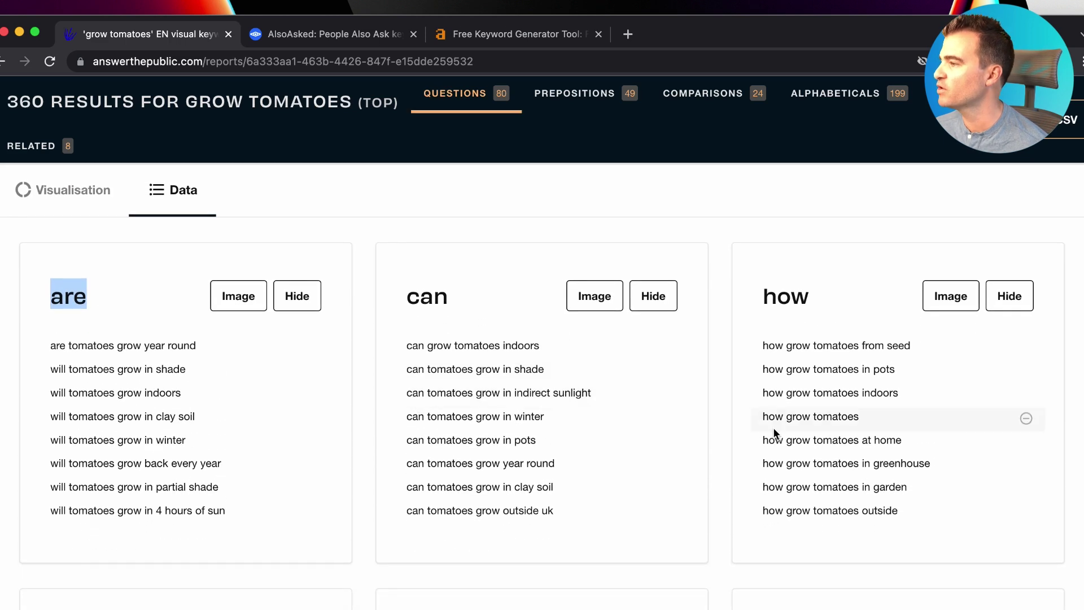
scroll(598, 436, "down", 4)
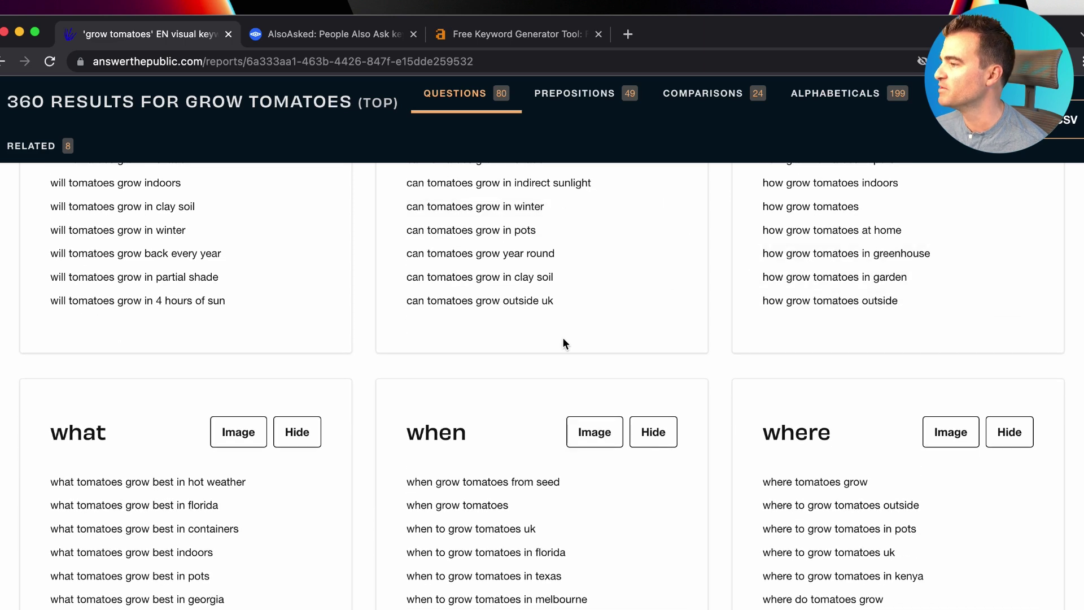
scroll(563, 343, "down", 2)
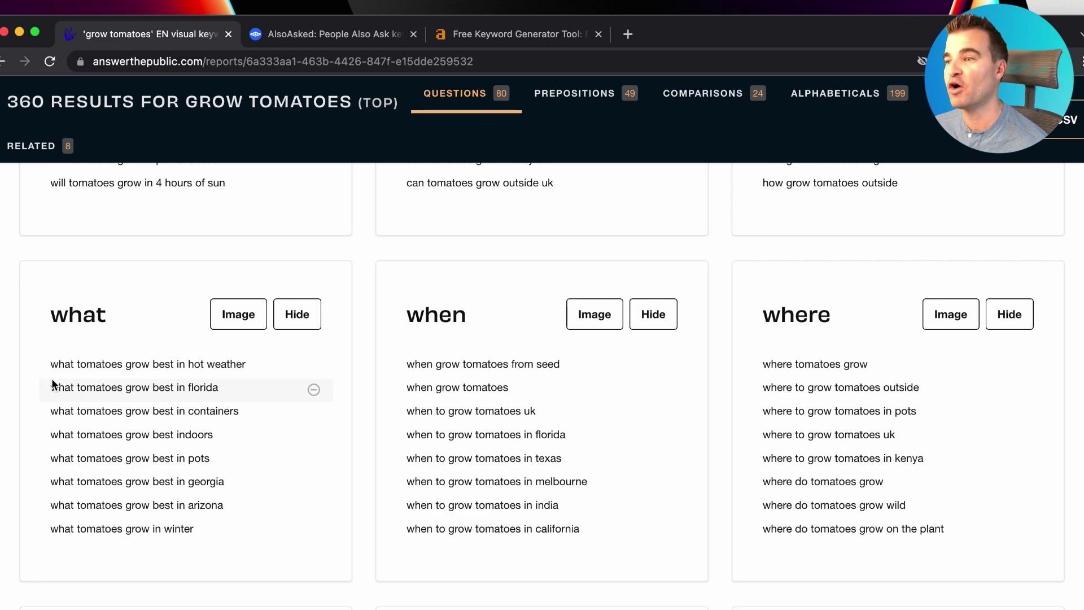
scroll(312, 343, "up", 6)
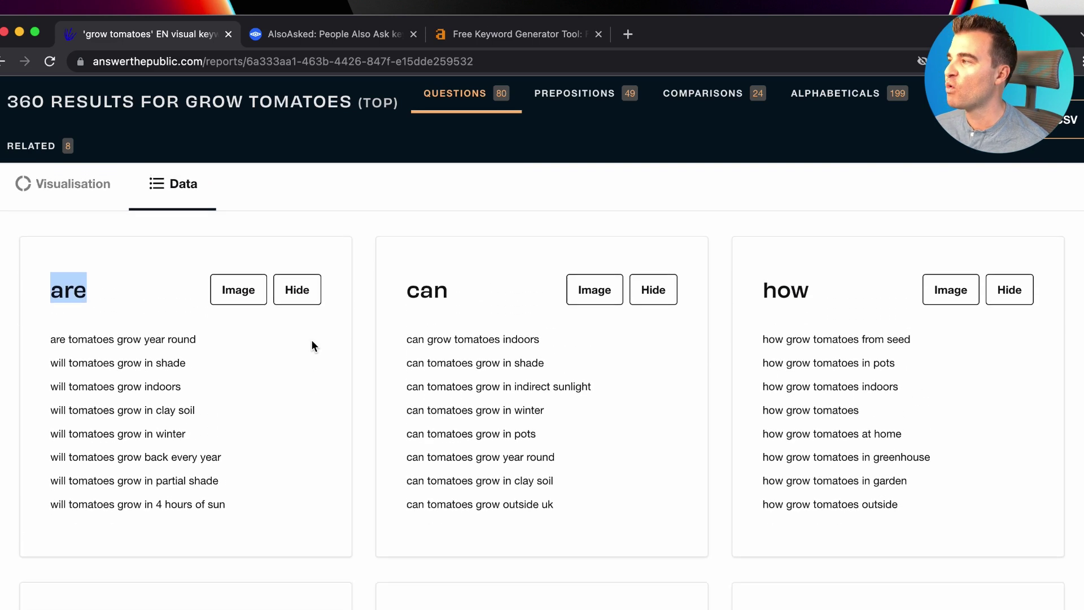
scroll(312, 341, "up", 3)
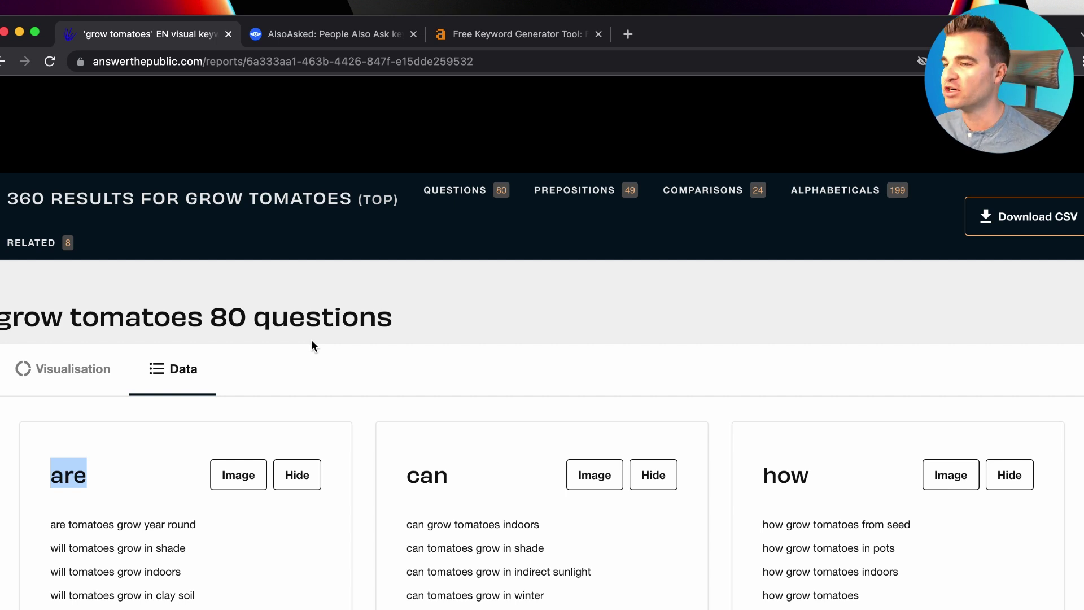
scroll(313, 346, "down", 5)
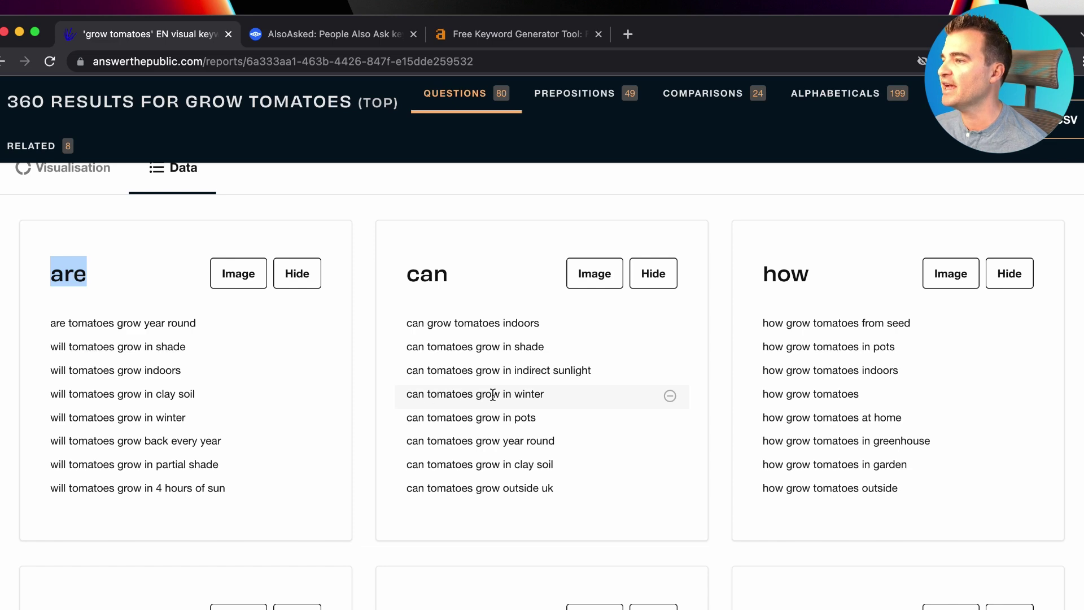
scroll(296, 361, "down", 3)
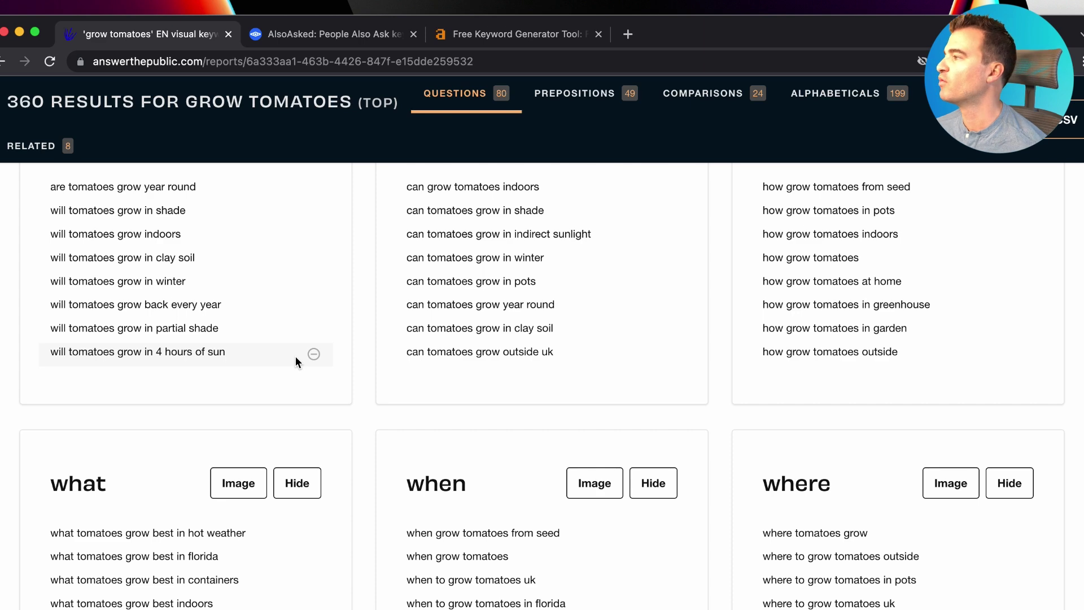
scroll(295, 357, "up", 7)
scroll(296, 362, "up", 4)
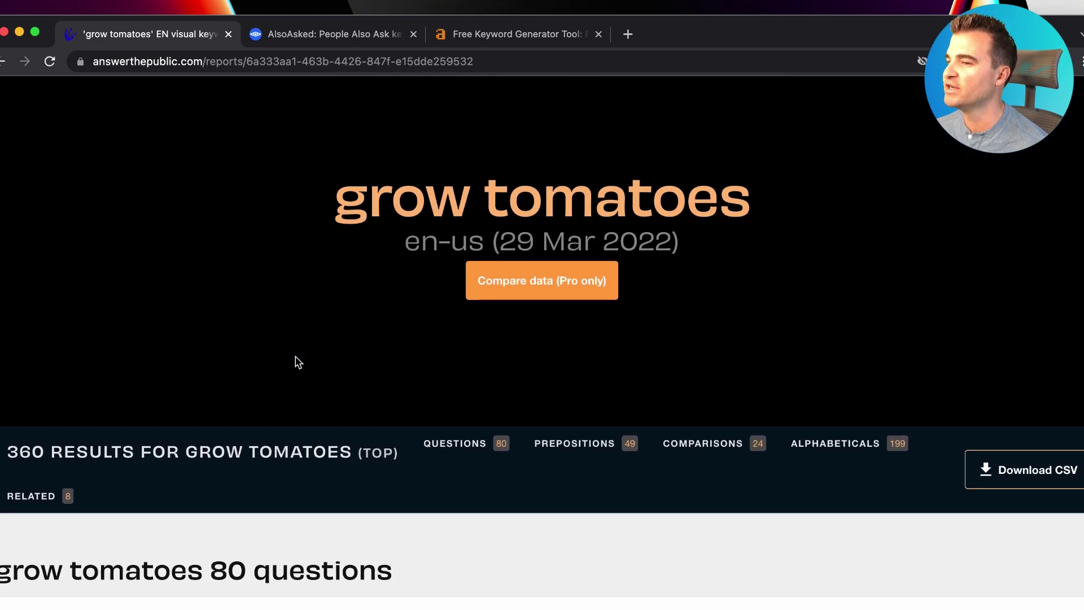
scroll(298, 361, "down", 5)
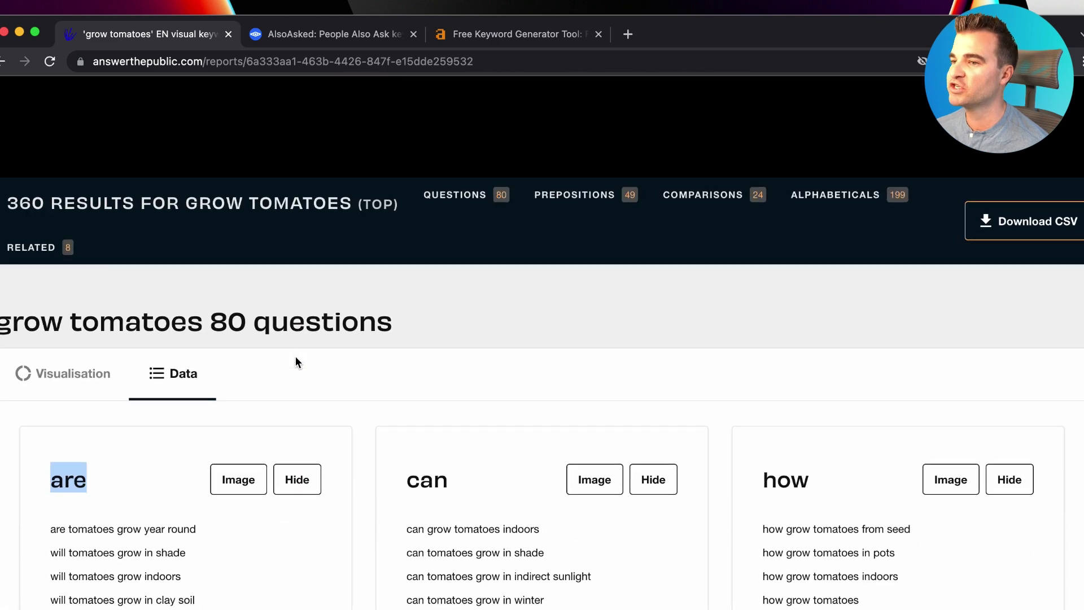
scroll(296, 362, "down", 1)
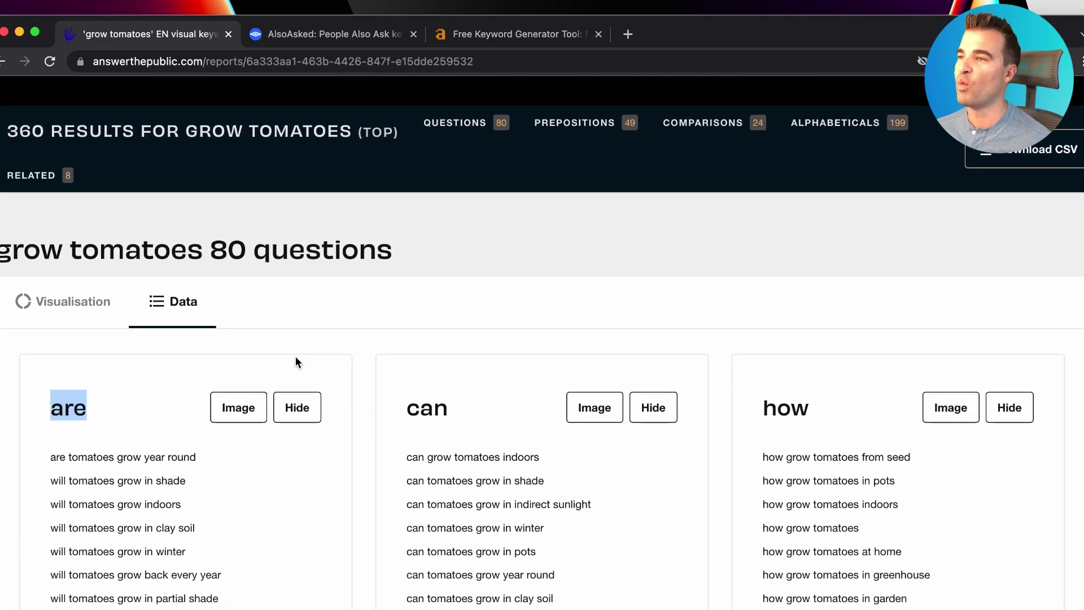
scroll(275, 267, "down", 2)
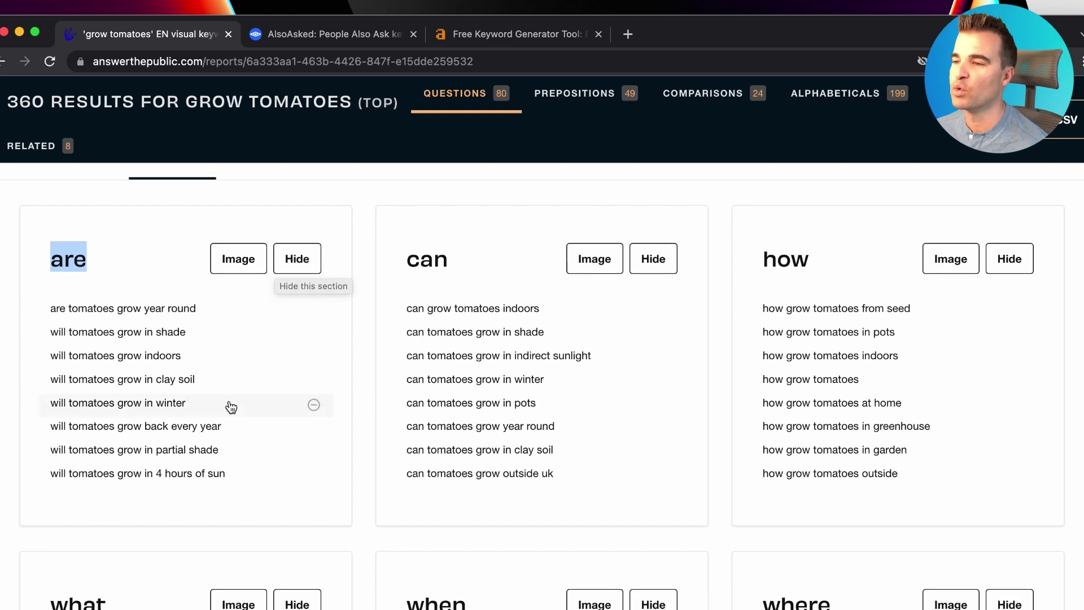
scroll(232, 405, "down", 2)
Scroll back up the AnswerThePublic report.
scroll(164, 327, "up", 2)
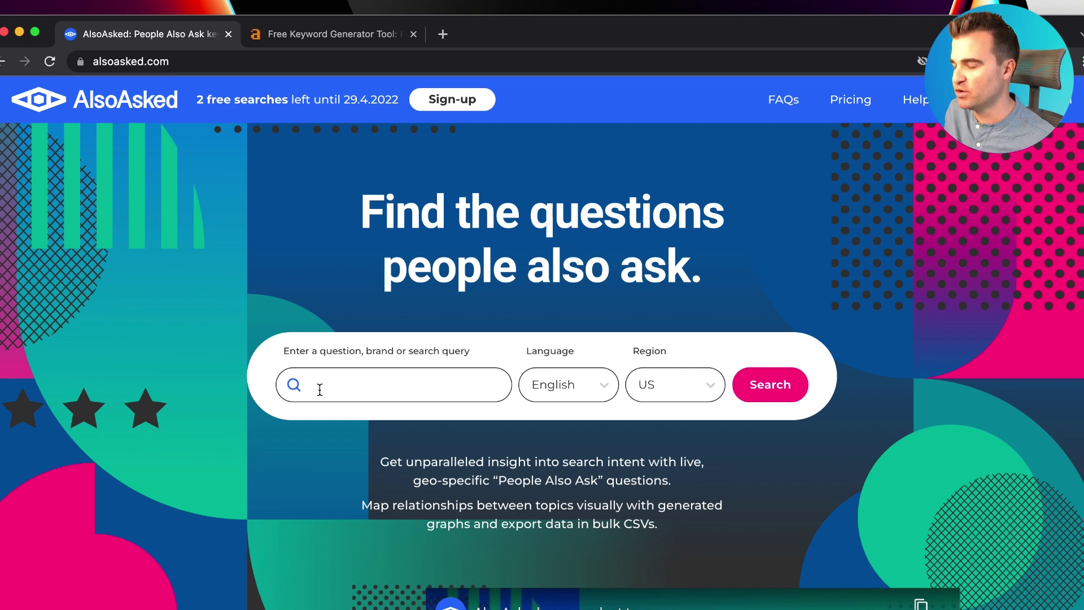
Search AlsoAsked for 'grow tomatoes' with English and US selected.
left_click(320, 389)
type("grow")
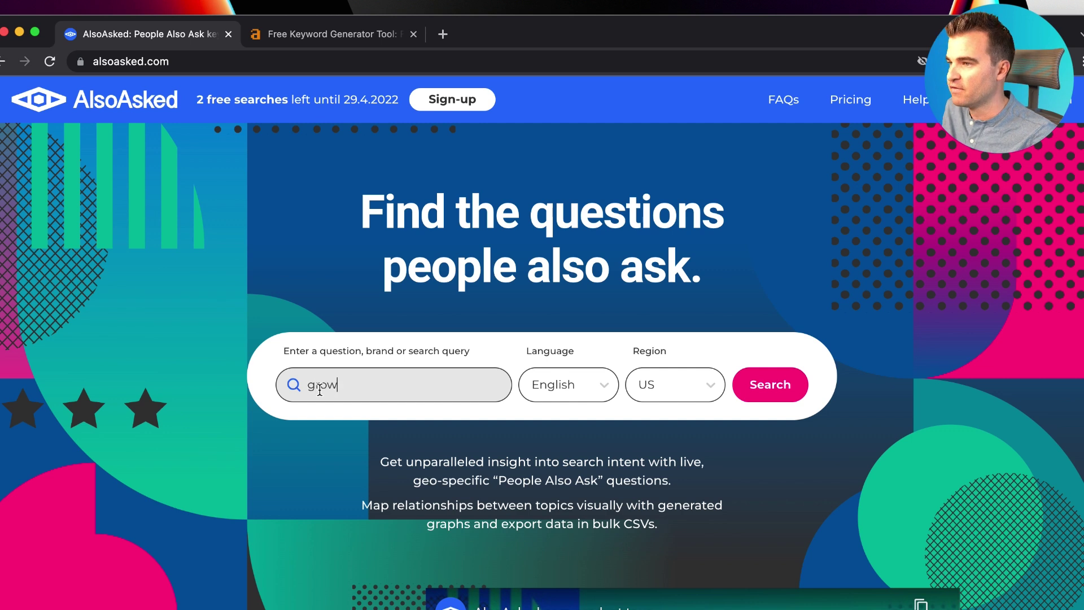
type(" tomatoes")
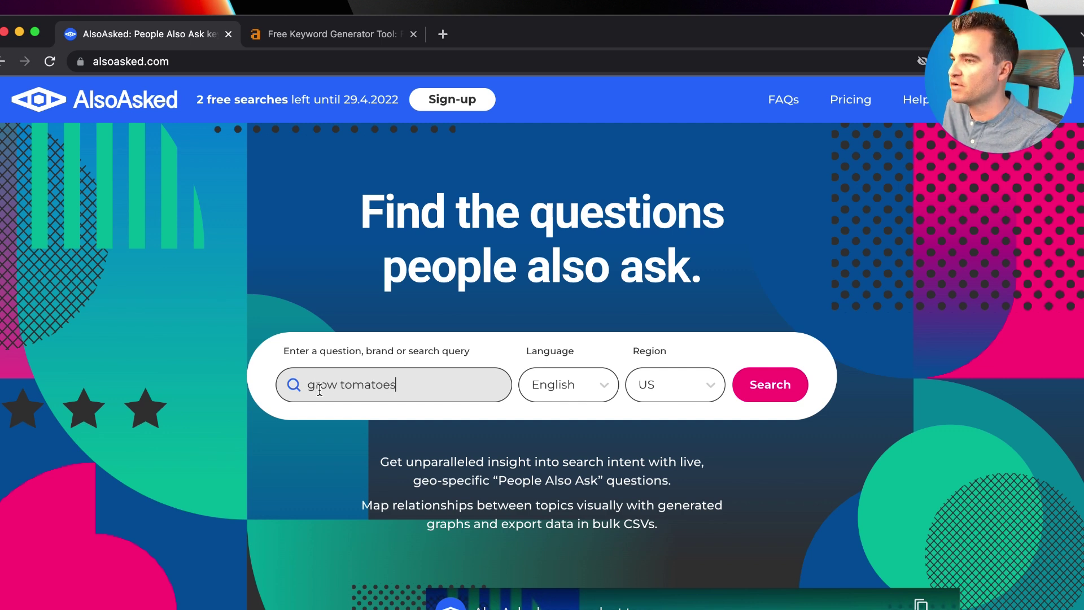
left_click(776, 389)
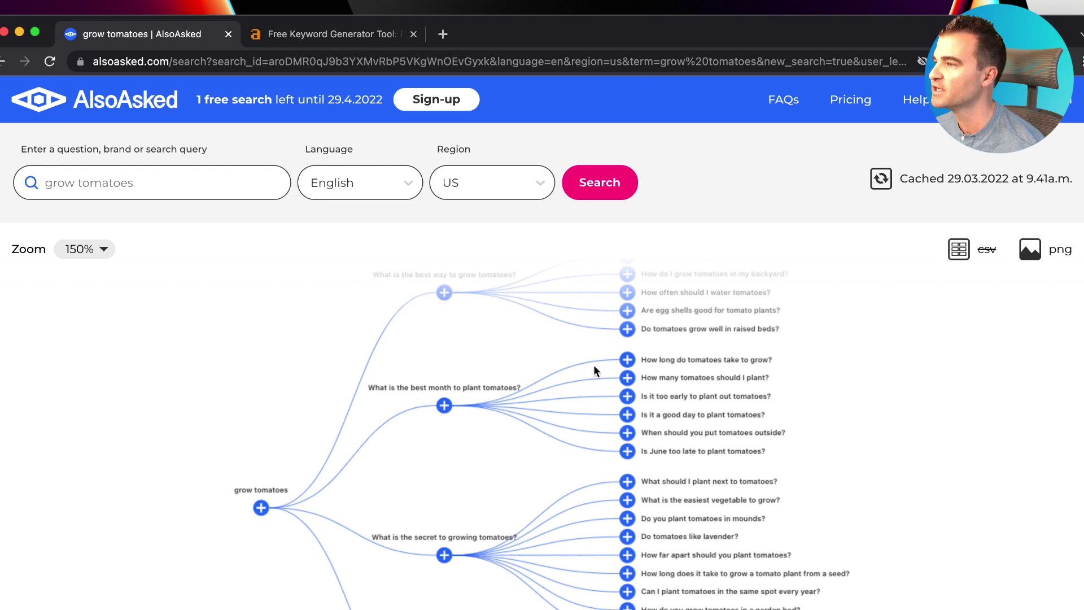
scroll(708, 378, "up", 2)
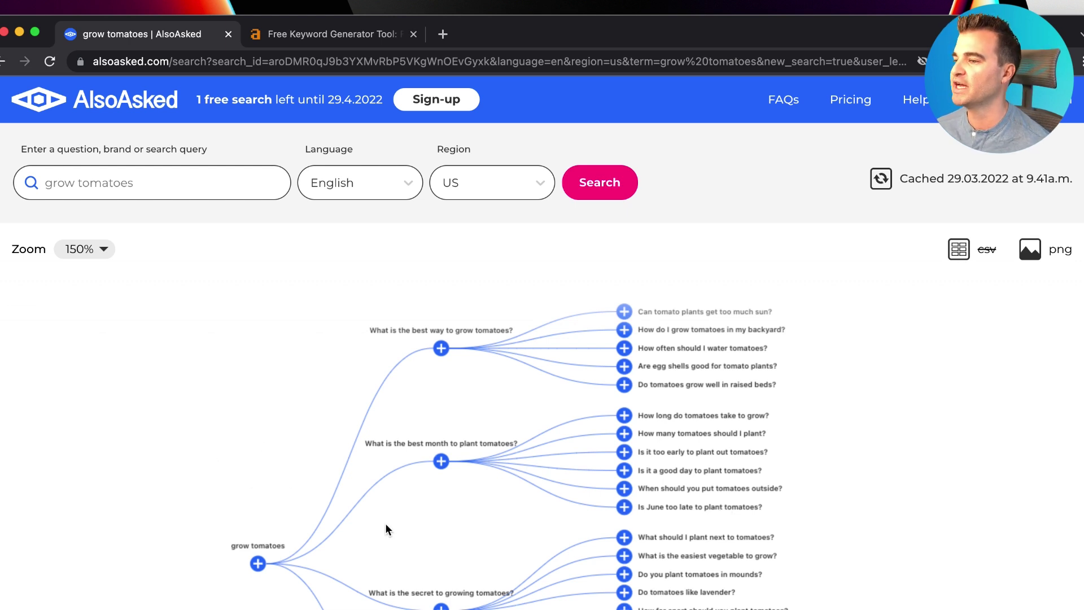
left_click_drag(387, 527, 373, 370)
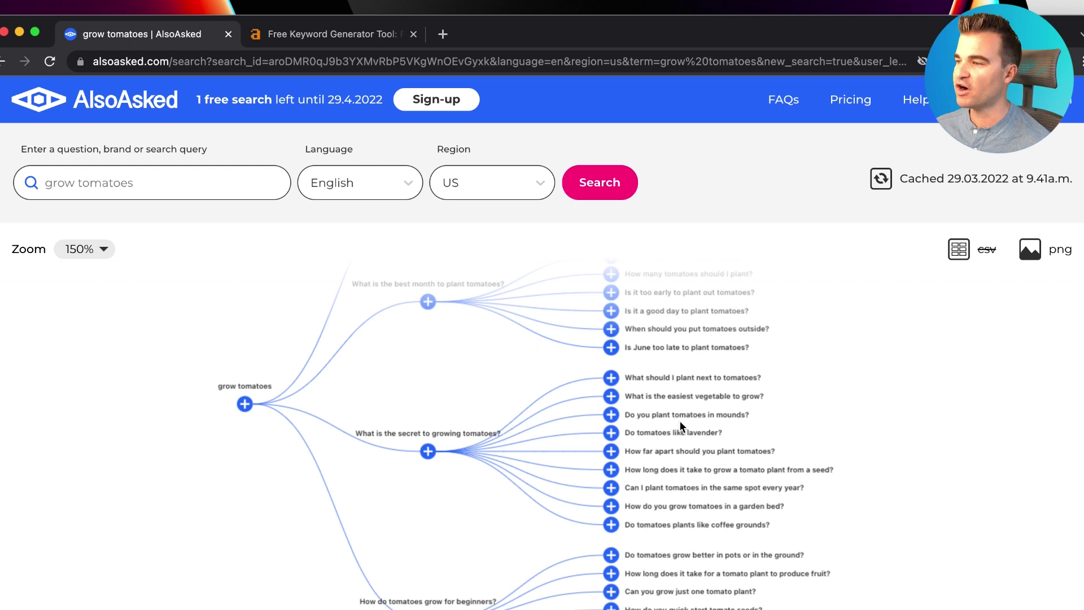
left_click_drag(458, 519, 437, 368)
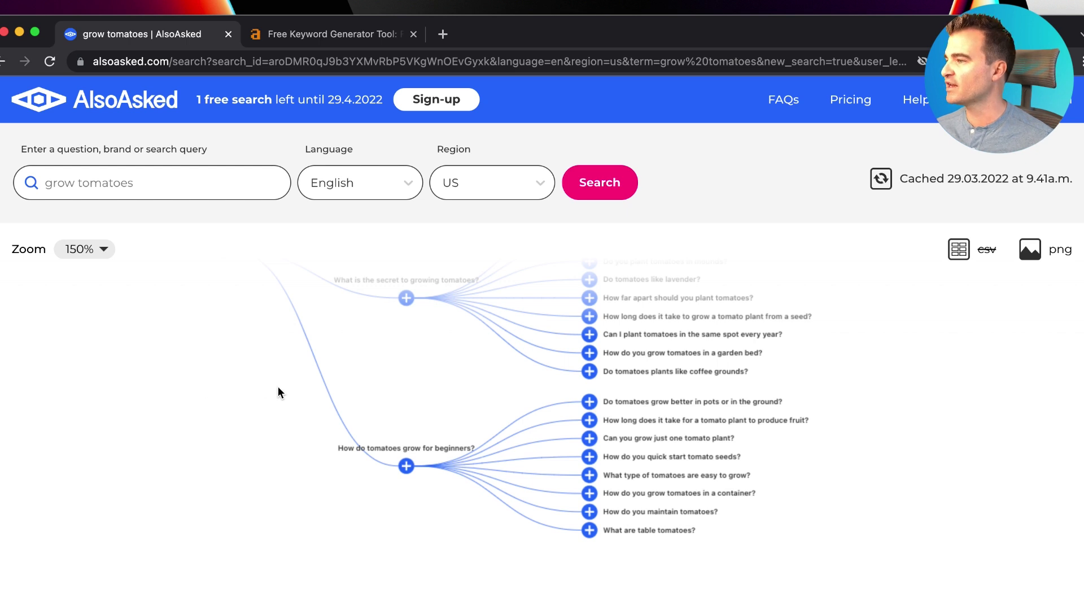
left_click_drag(278, 389, 278, 573)
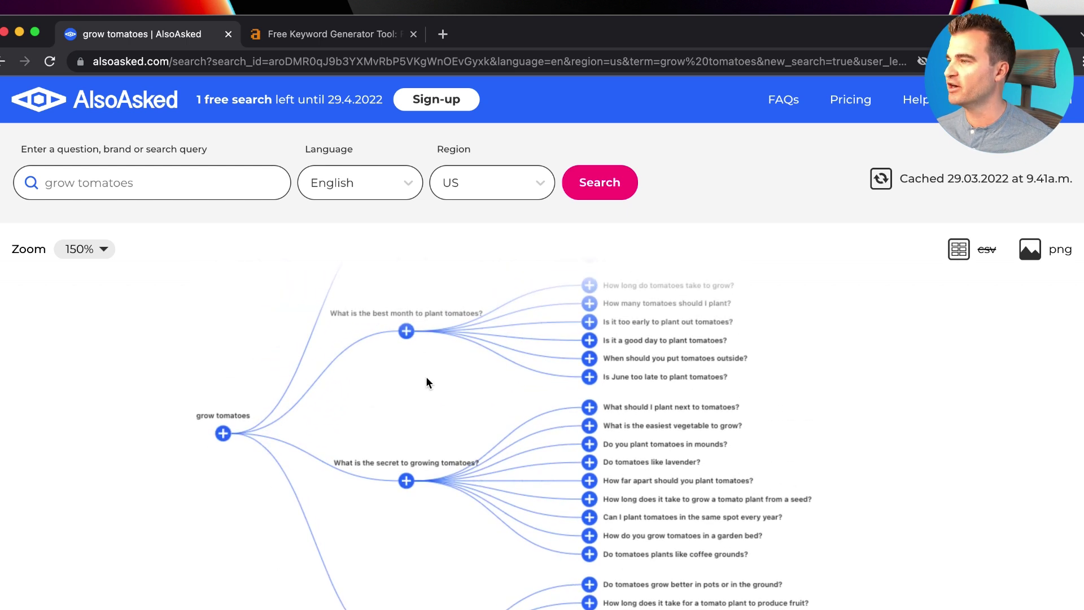
left_click_drag(426, 380, 427, 496)
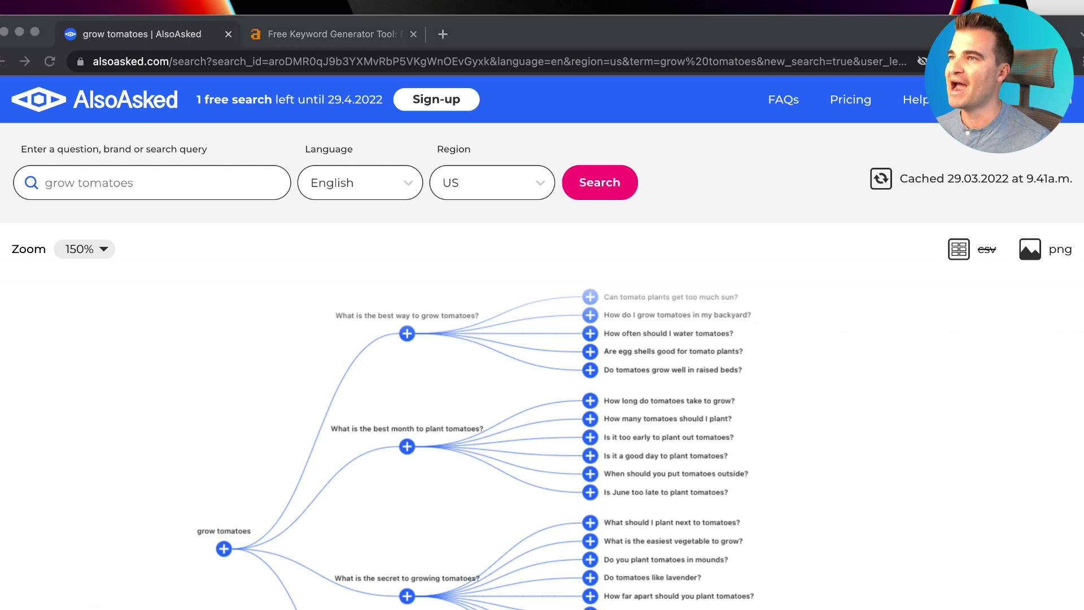
Close the AlsoAsked tab, leaving Ahrefs' Free Keyword Generator in front.
key("super+w")
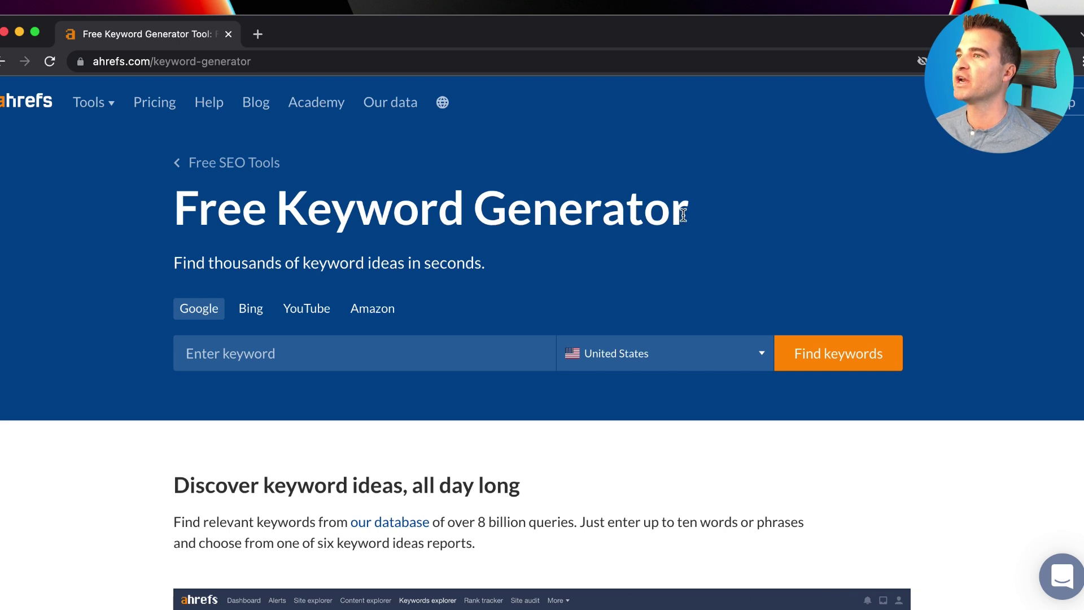
left_click(222, 354)
type("grow tomatoes")
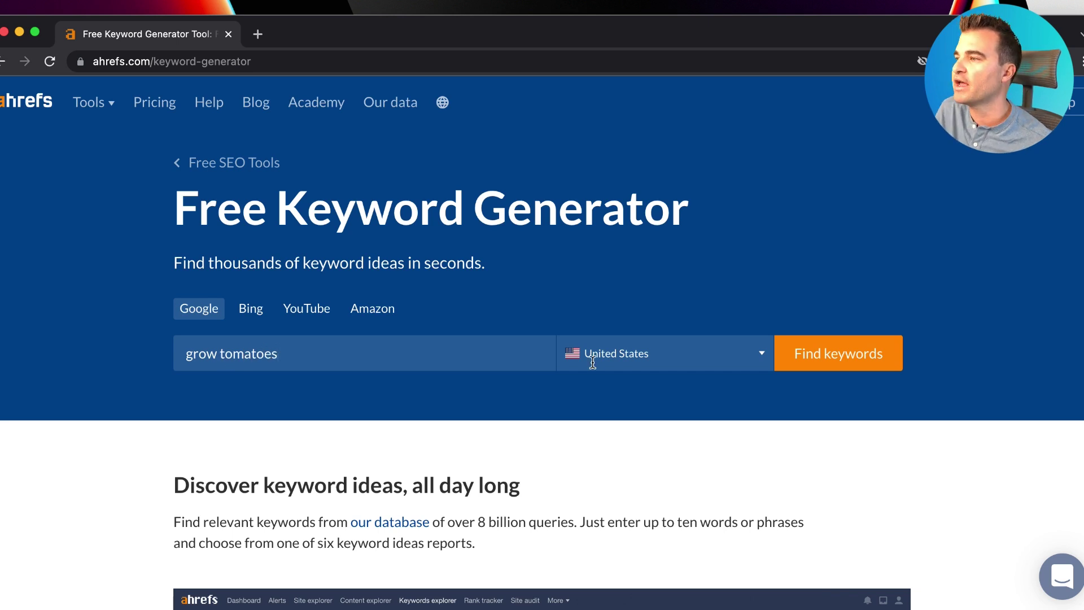
left_click(817, 351)
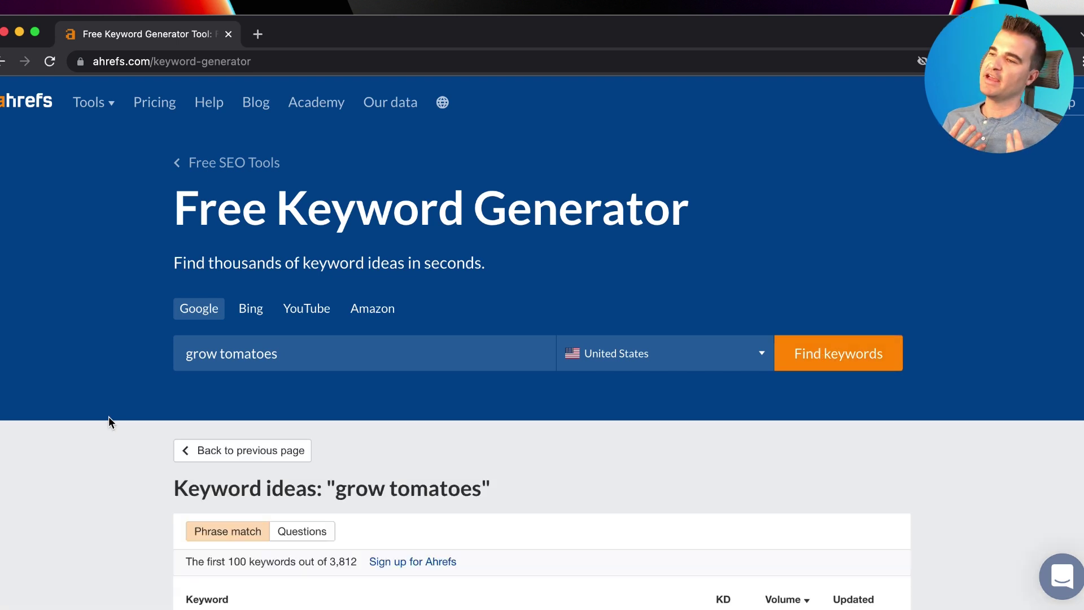
scroll(109, 415, "down", 5)
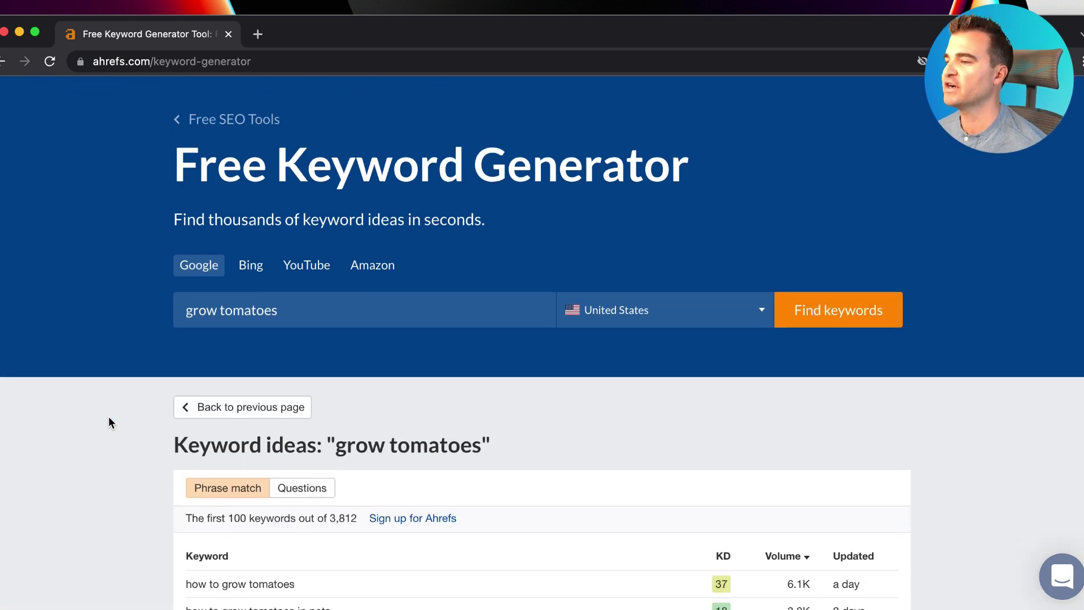
scroll(109, 418, "down", 6)
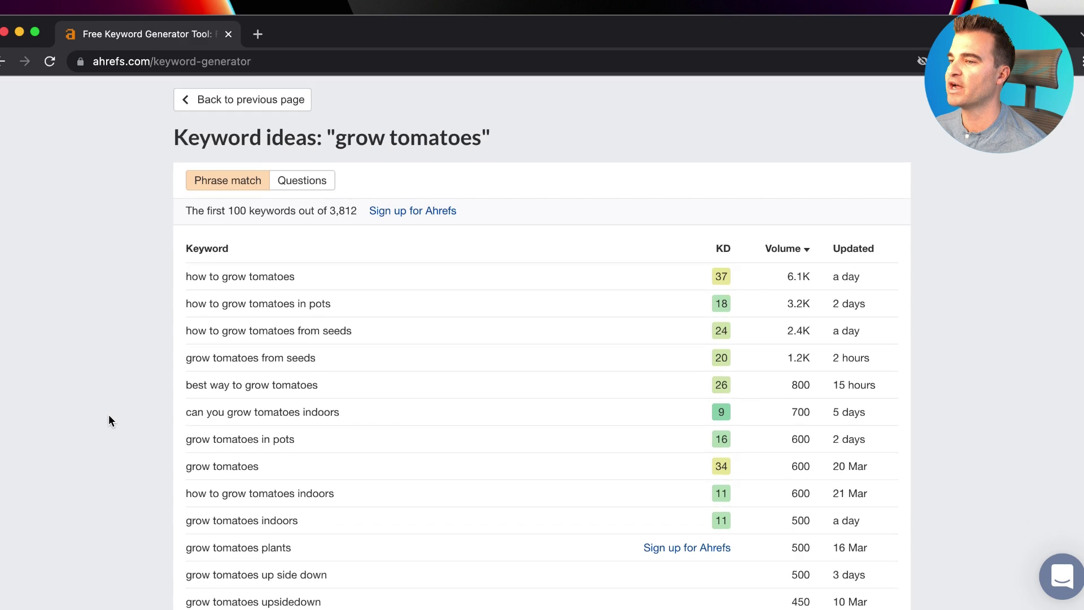
scroll(109, 418, "up", 4)
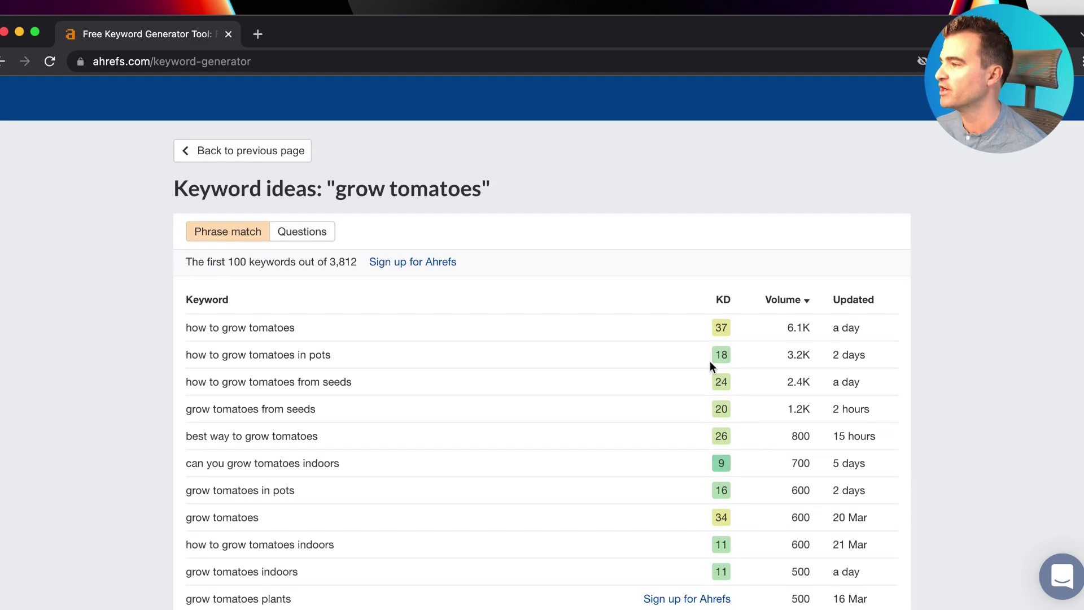
scroll(709, 367, "down", 12)
scroll(711, 367, "down", 4)
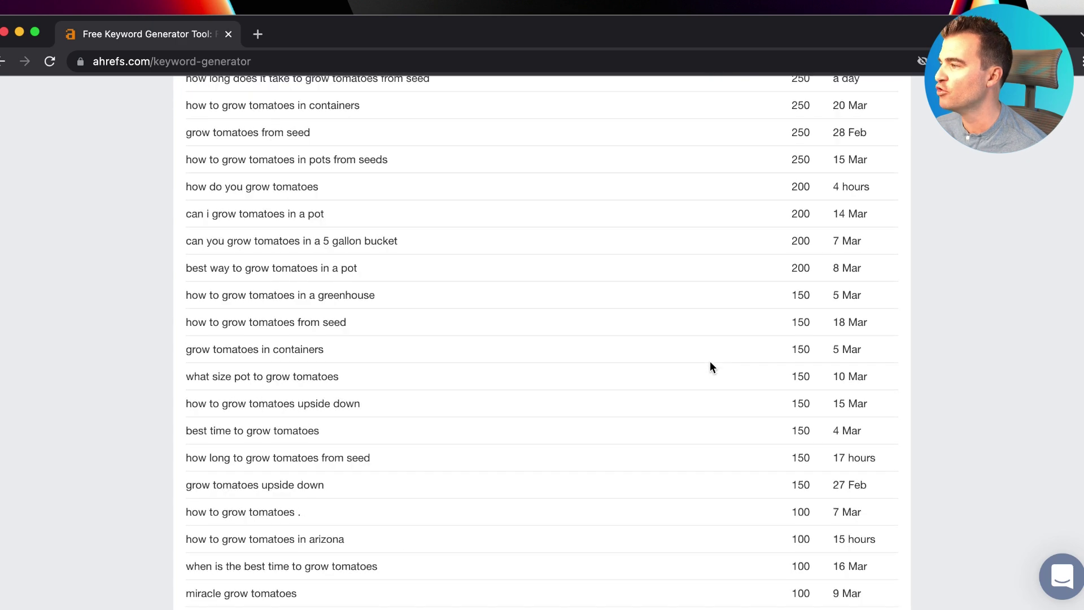
scroll(710, 367, "down", 2)
scroll(710, 367, "up", 10)
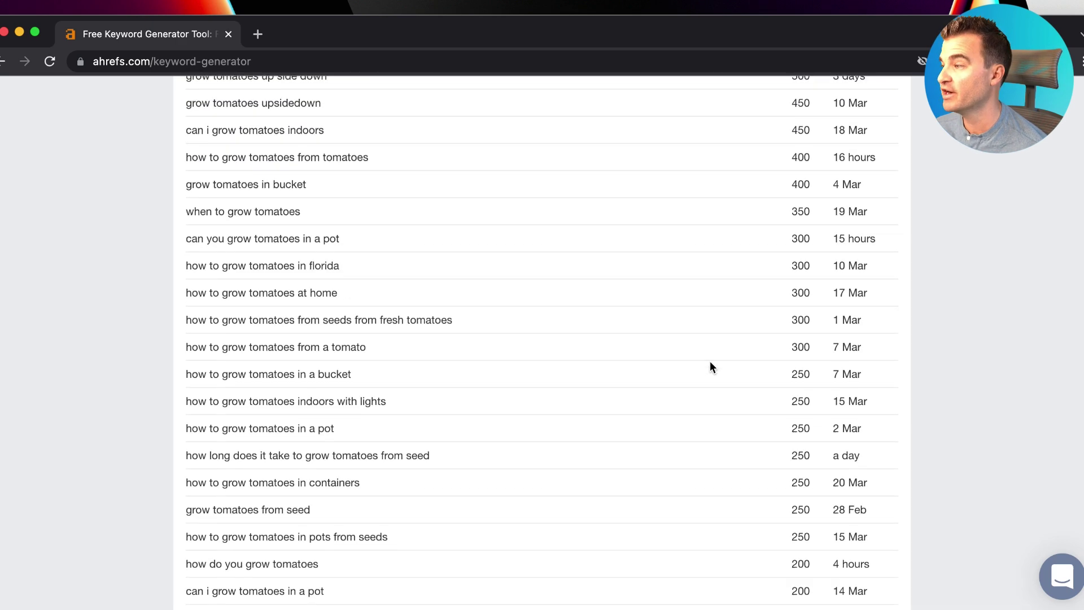
scroll(709, 366, "up", 7)
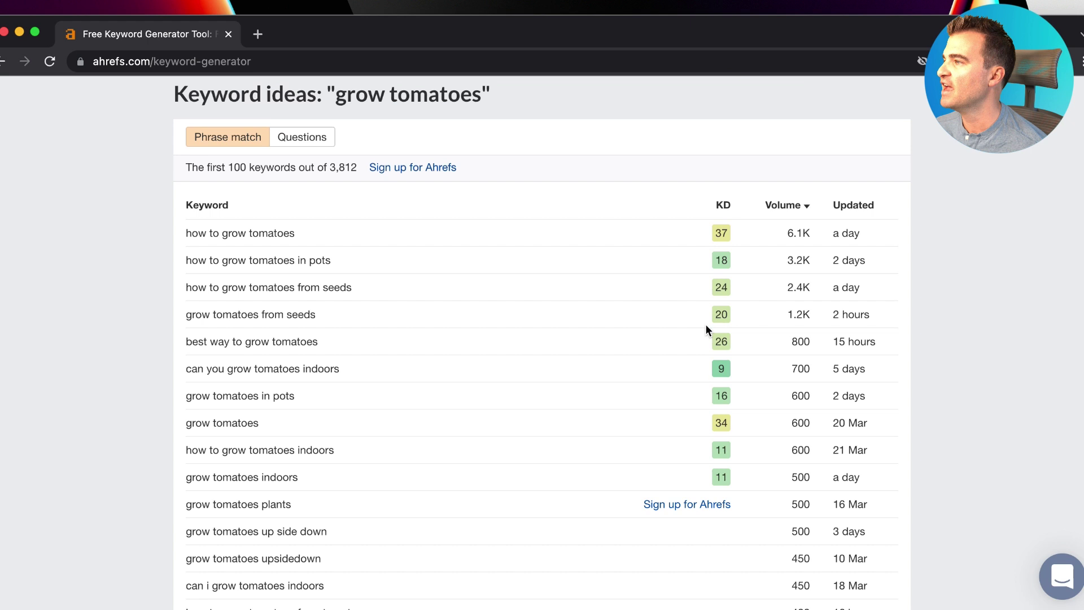
mouse_move(729, 212)
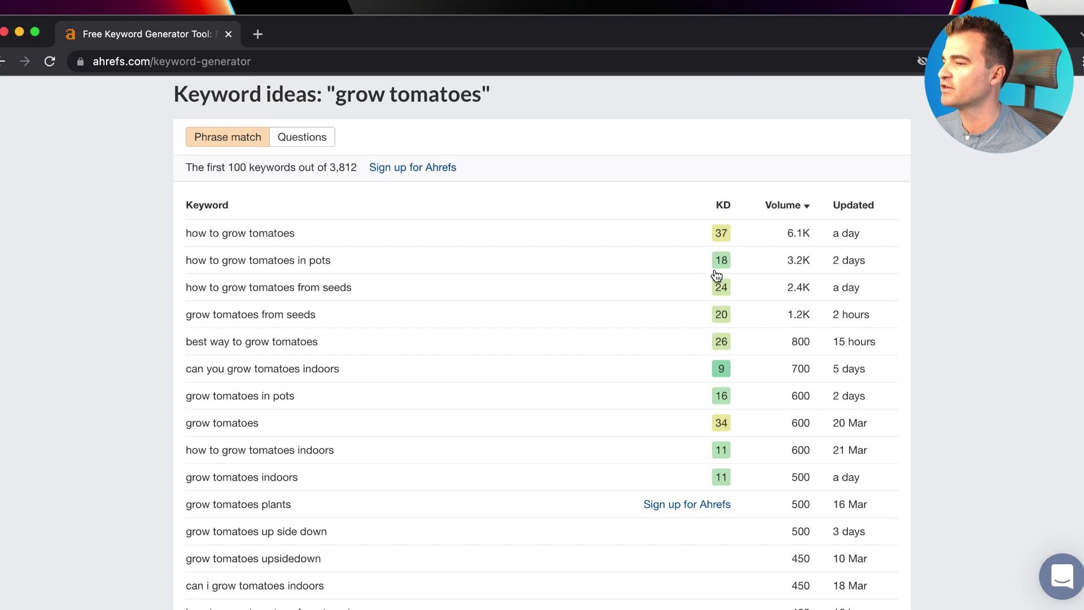
scroll(133, 371, "down", 2)
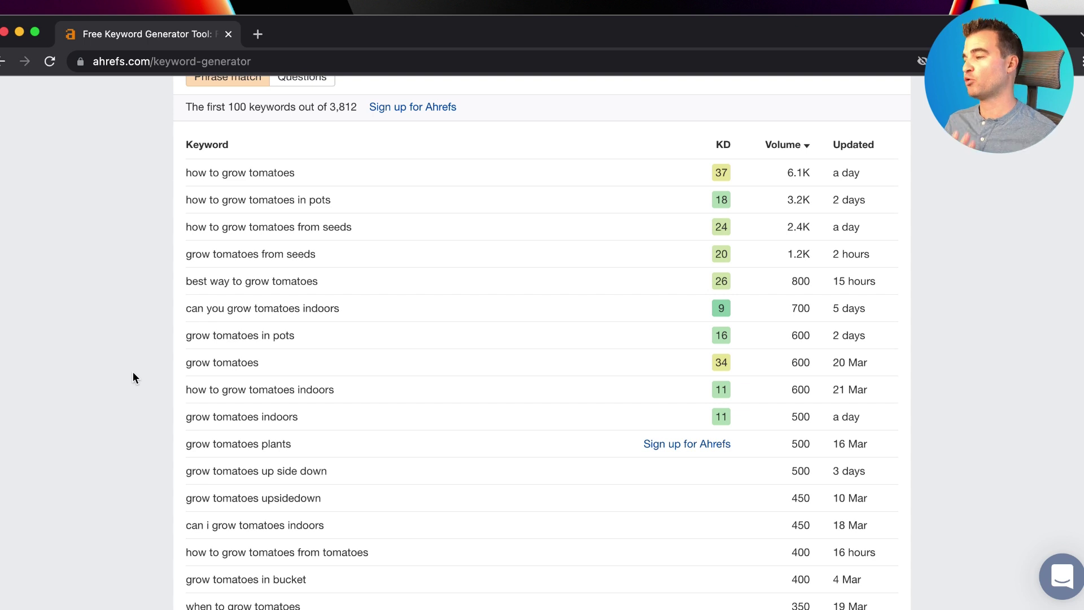
scroll(133, 371, "up", 5)
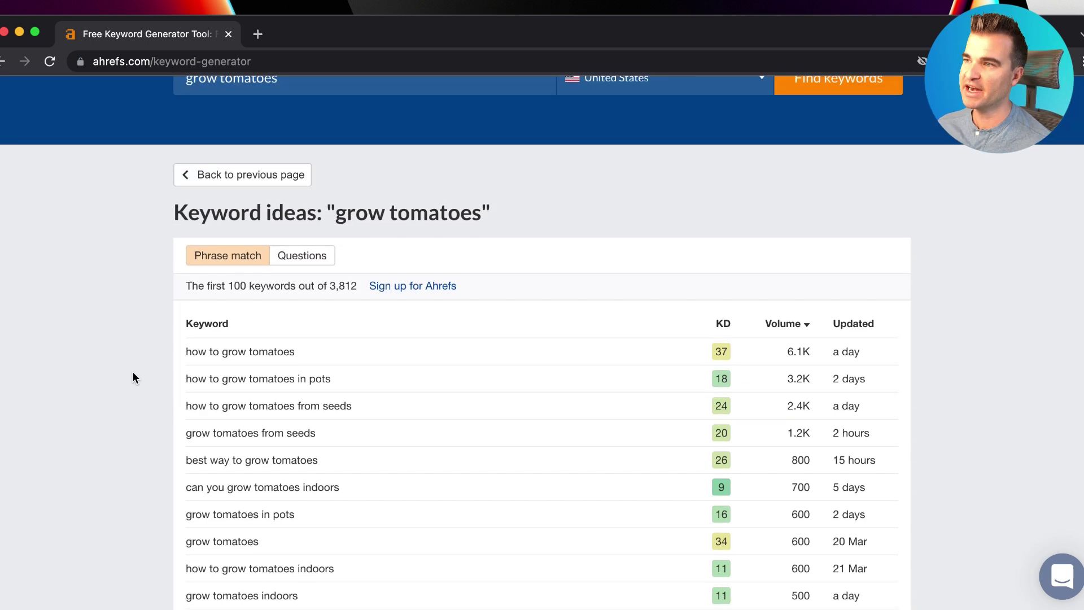
scroll(133, 377, "up", 1)
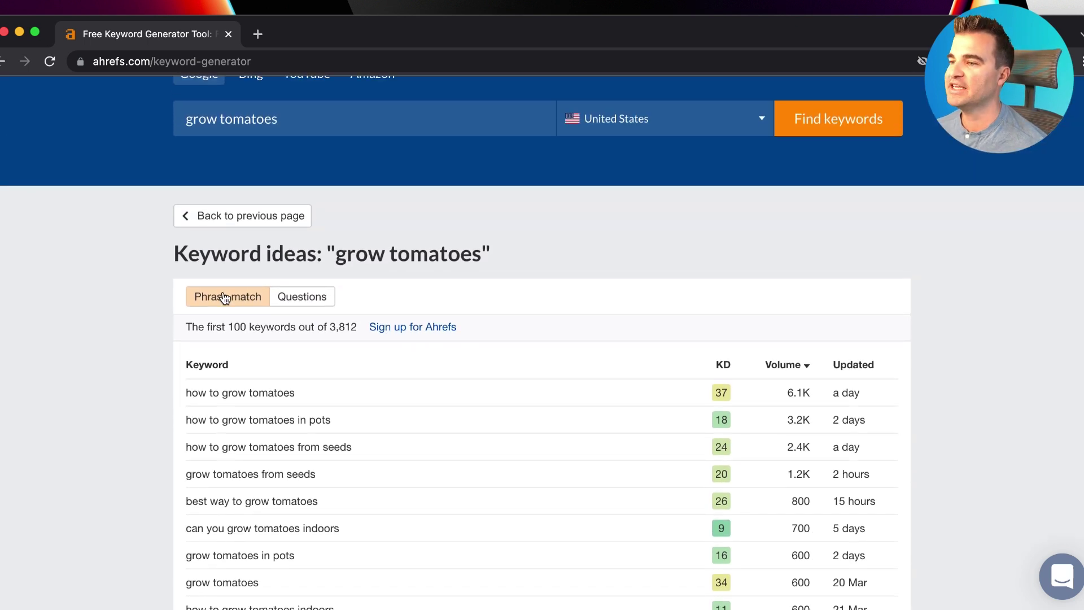
Filter the grow tomatoes ideas to 4,469 Questions and scroll through them, led by 'how to grow tomatoes'.
left_click(306, 296)
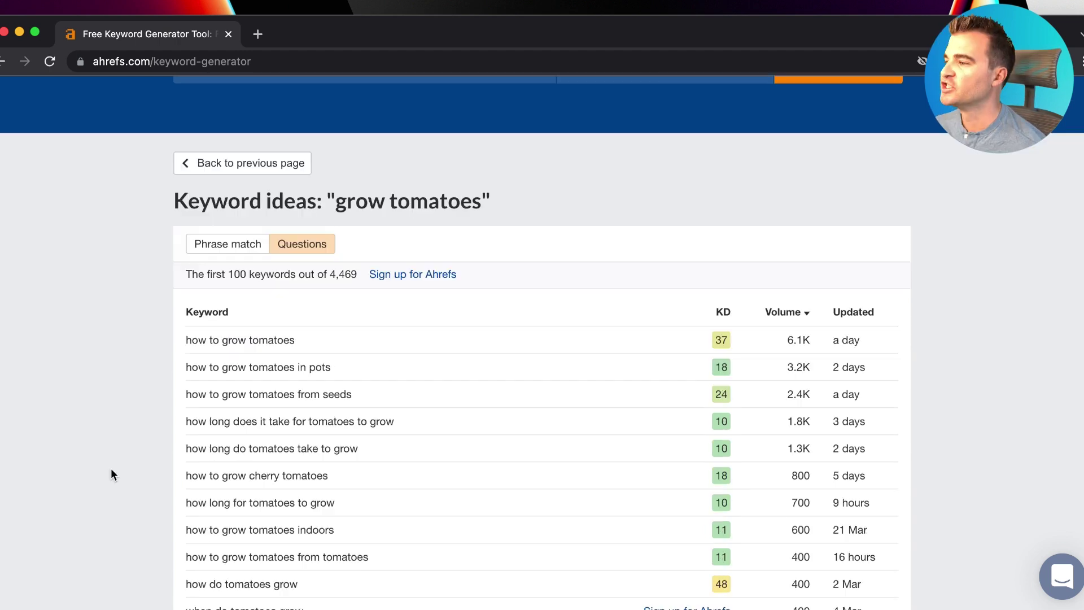
scroll(135, 324, "down", 2)
scroll(136, 325, "down", 1)
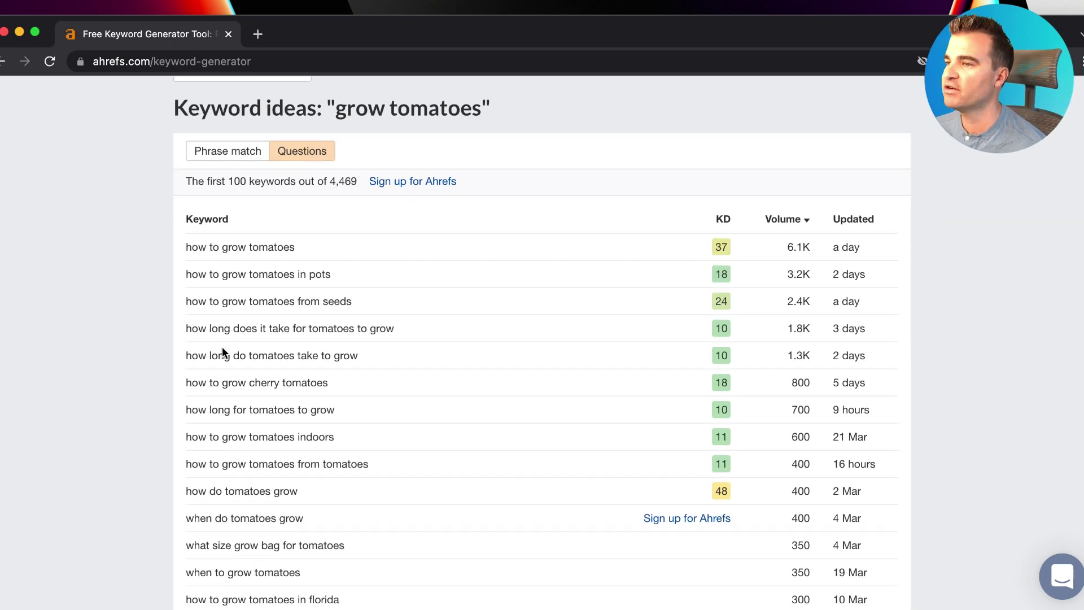
scroll(285, 392, "down", 1)
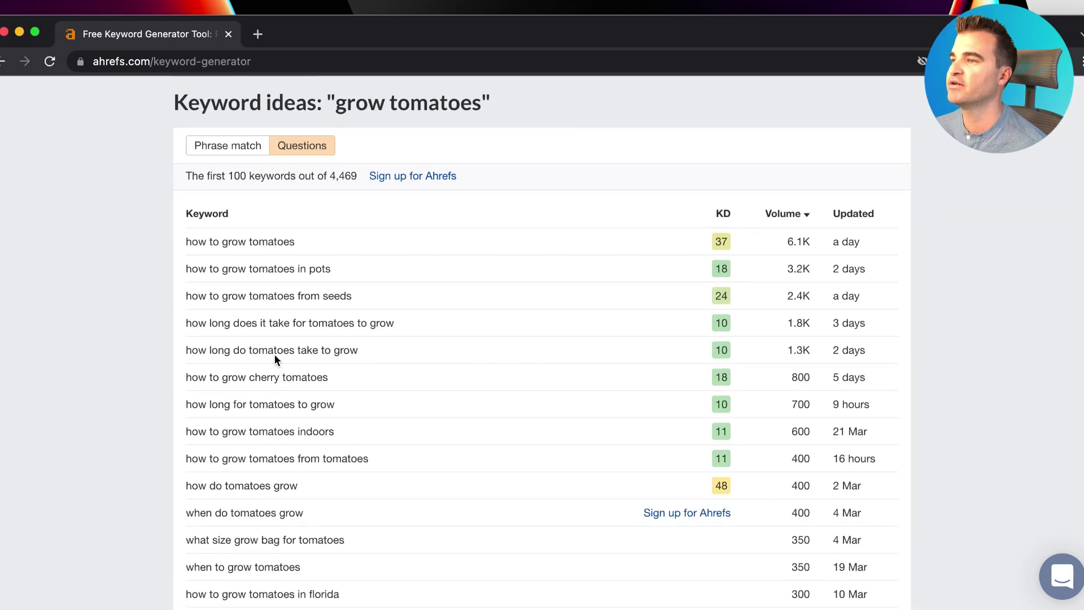
scroll(236, 323, "down", 5)
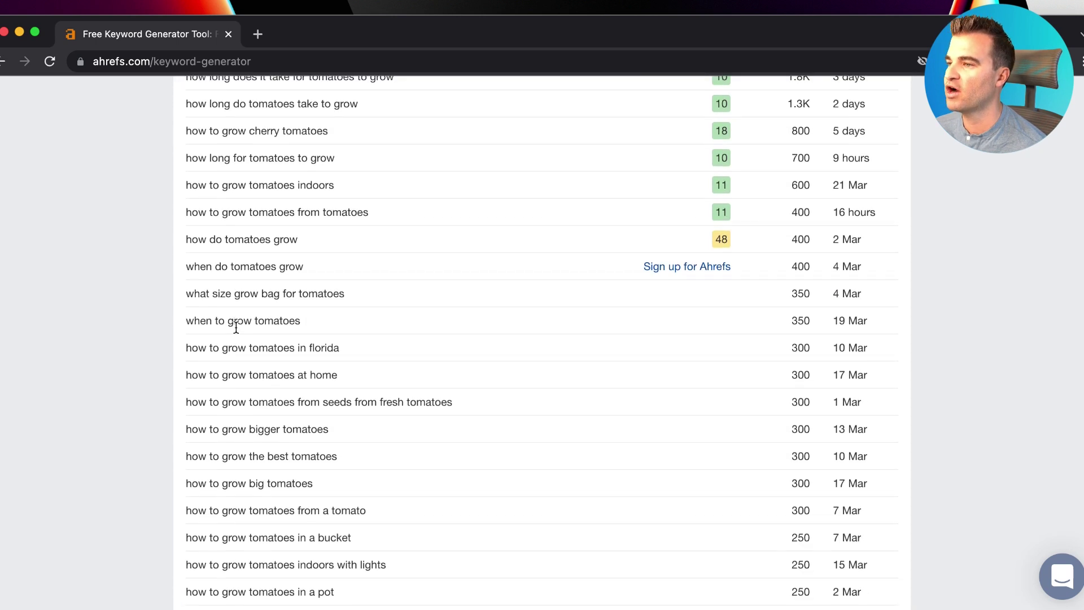
scroll(251, 370, "down", 1)
scroll(224, 393, "down", 4)
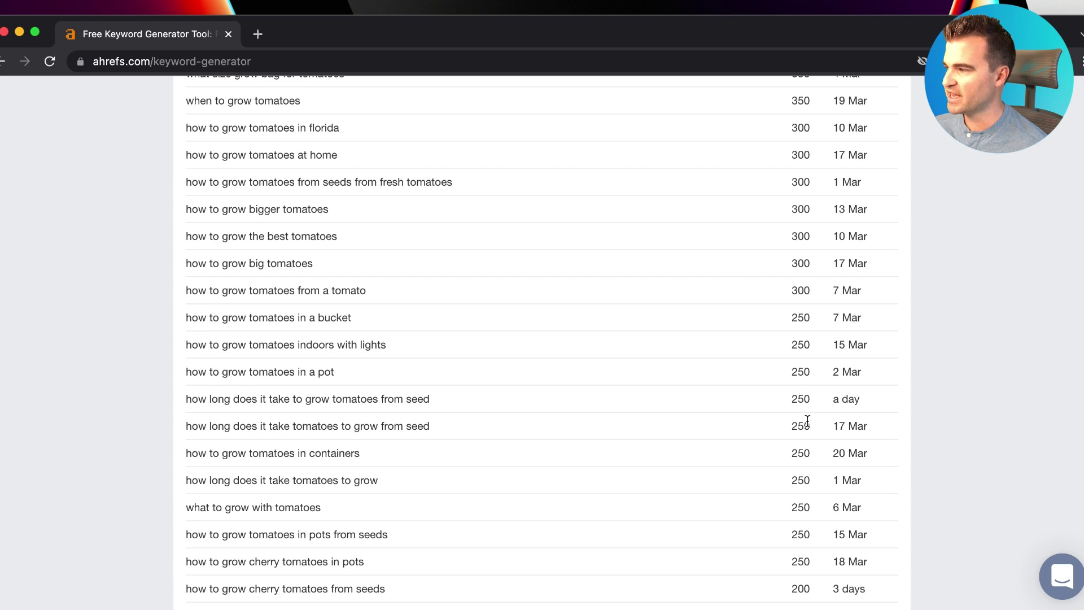
scroll(334, 432, "down", 3)
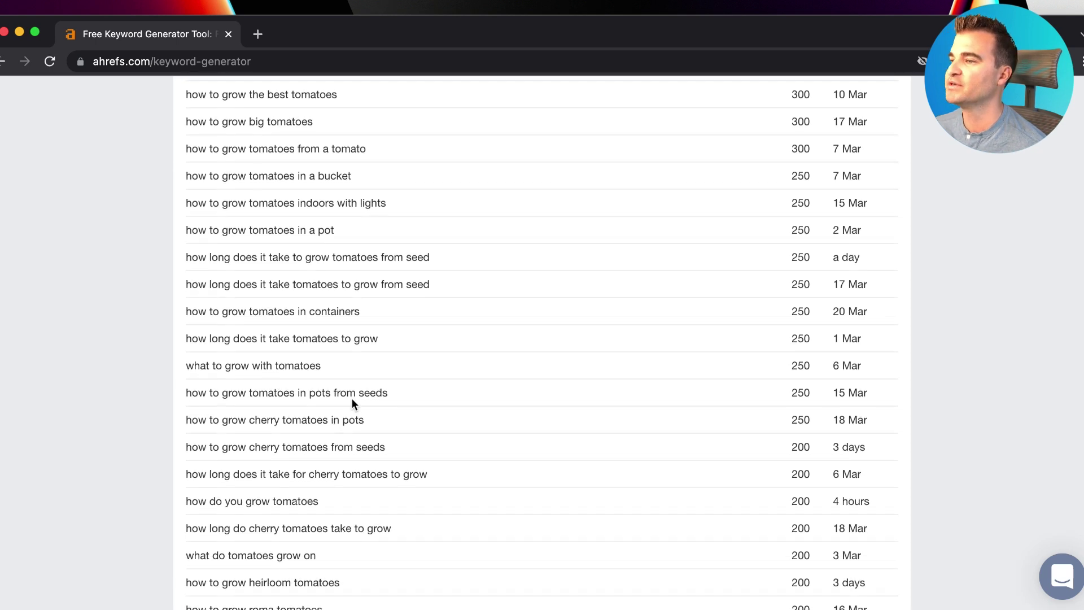
scroll(380, 393, "down", 3)
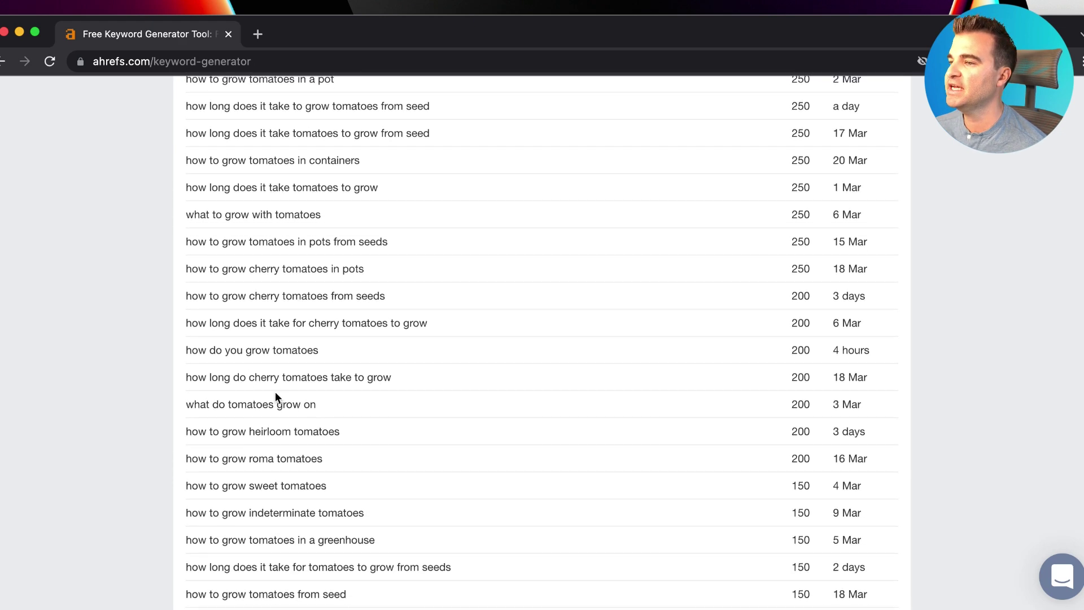
scroll(297, 379, "up", 10)
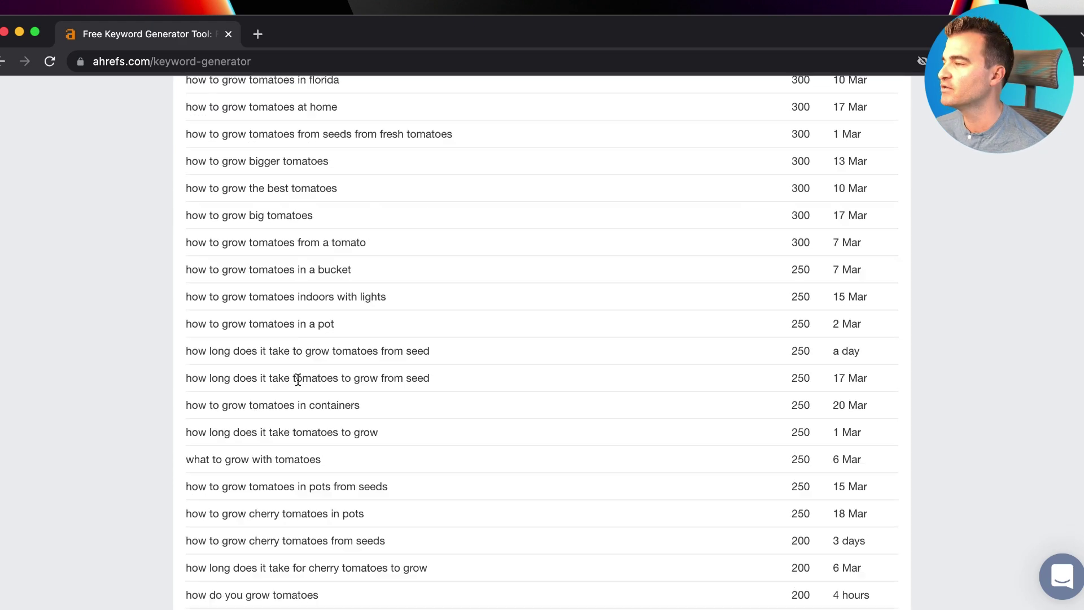
scroll(298, 383, "up", 5)
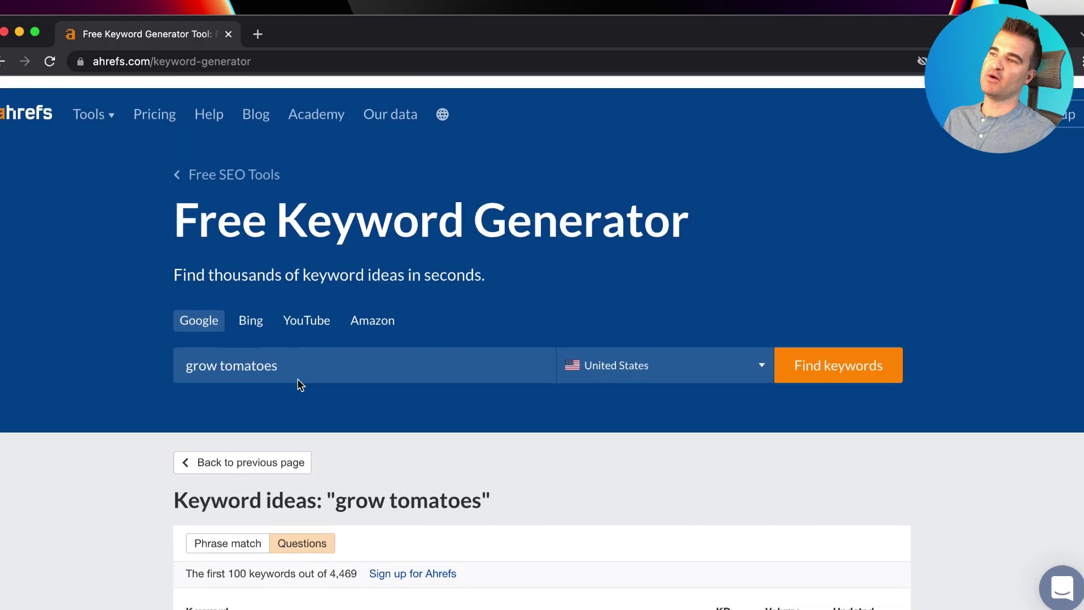
scroll(298, 380, "down", 7)
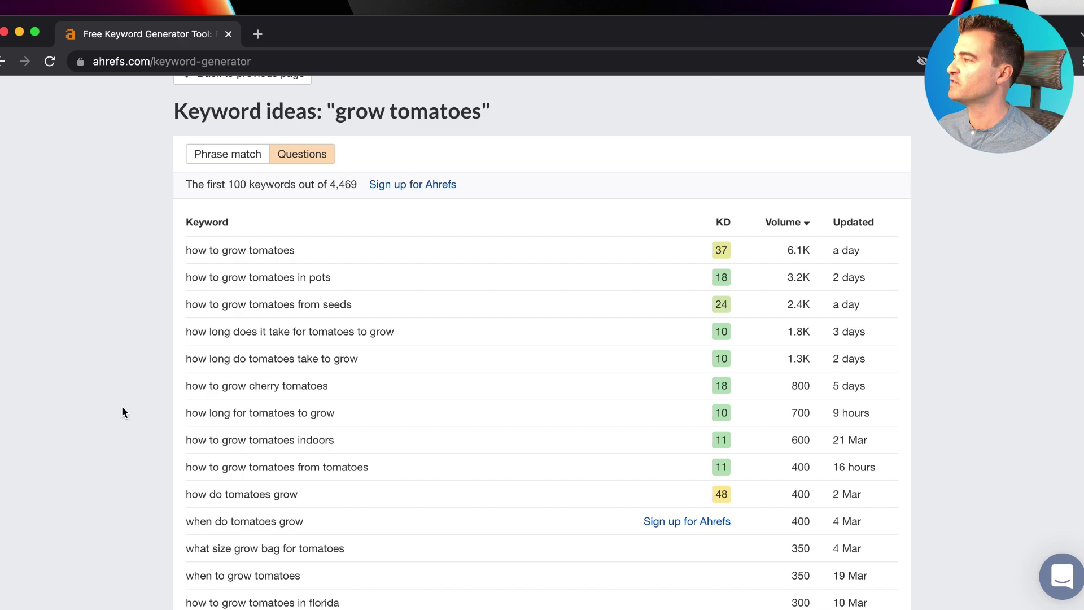
scroll(123, 408, "up", 7)
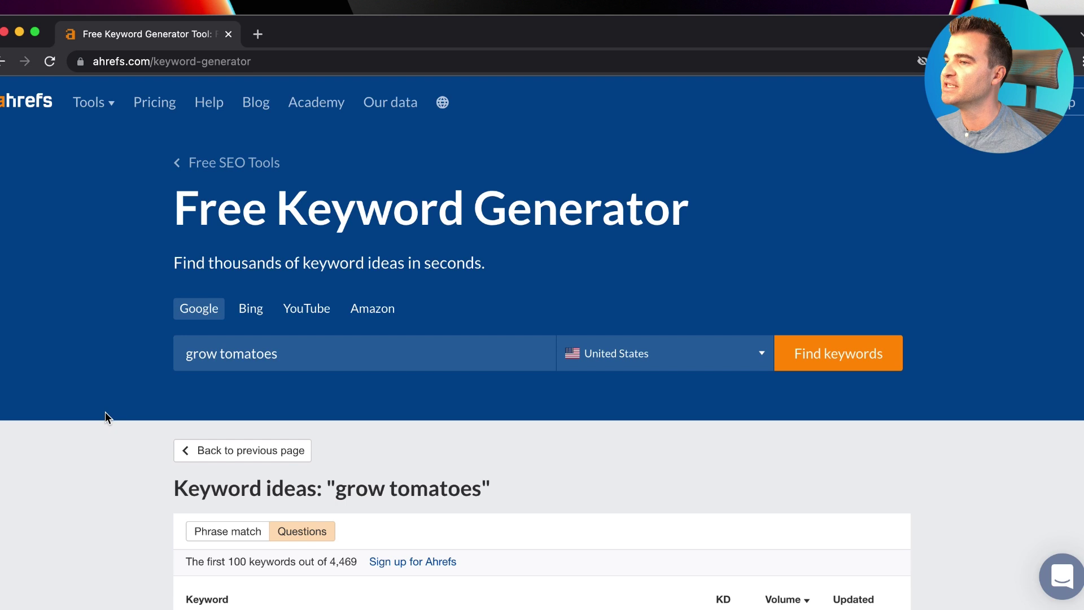
scroll(135, 289, "down", 2)
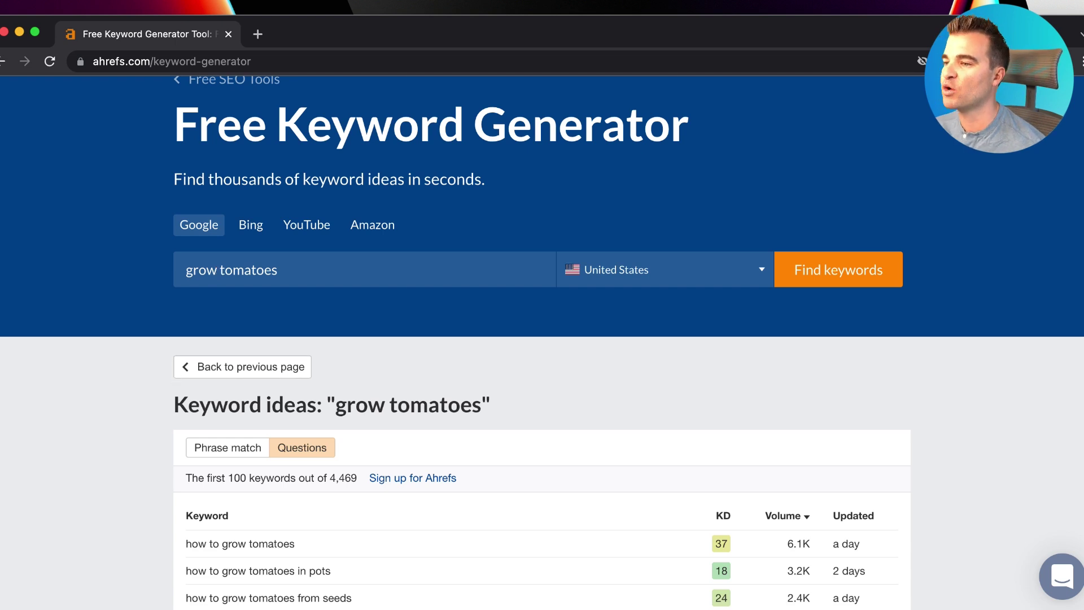
Search Google for 'grow tomatoes' to get Surfer's 14,800 volume and $0.49 CPC.
left_click(103, 580)
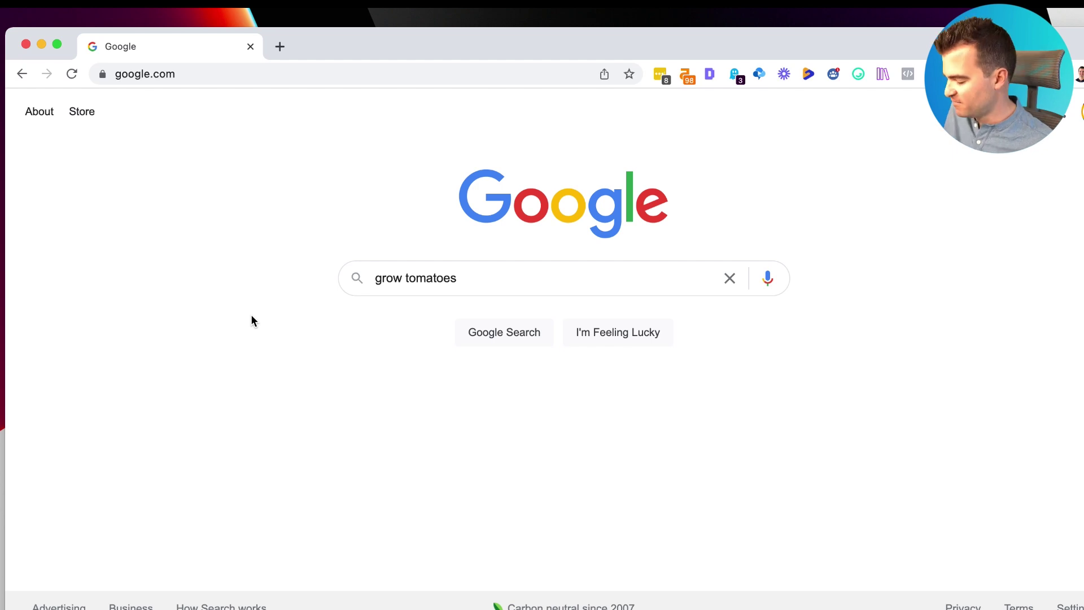
key("Return")
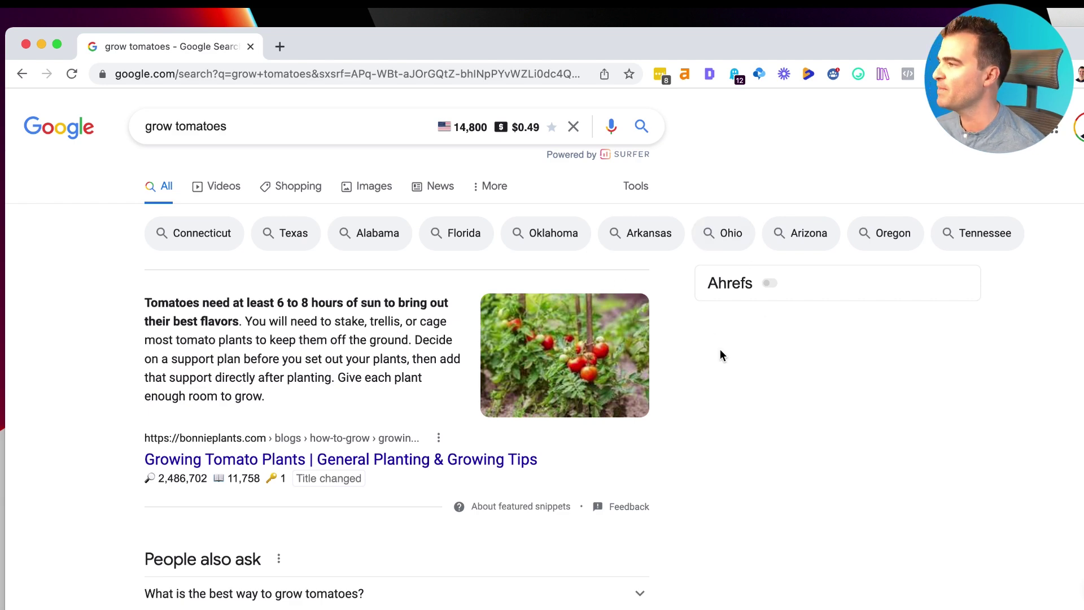
Bring Keyword Surfer's keyword ideas into view and check their Volume and Similarity columns.
scroll(720, 349, "down", 15)
scroll(716, 333, "down", 20)
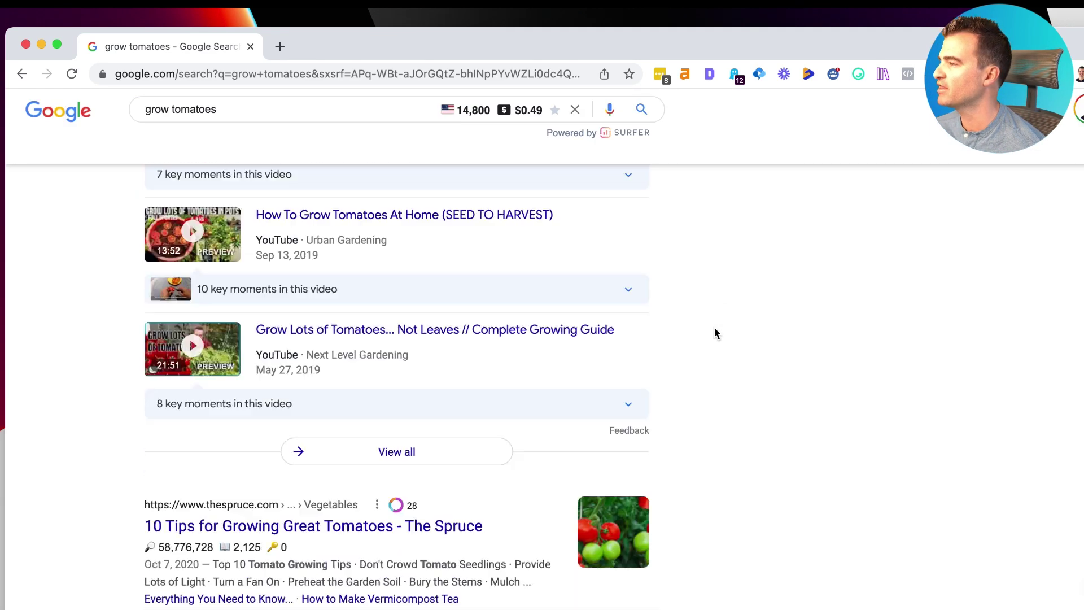
scroll(713, 333, "down", 5)
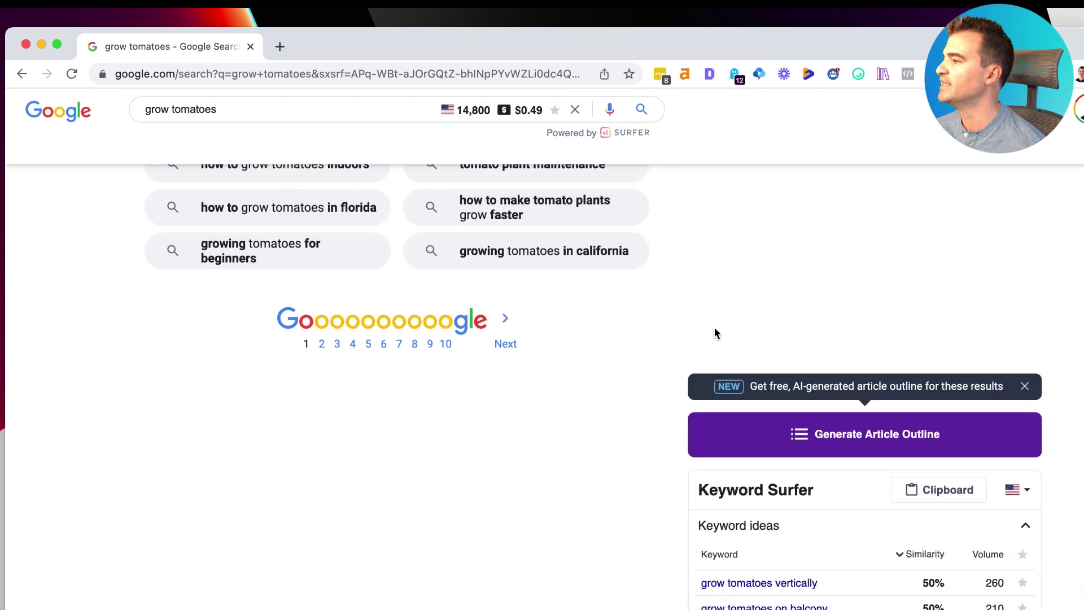
scroll(671, 362, "down", 1)
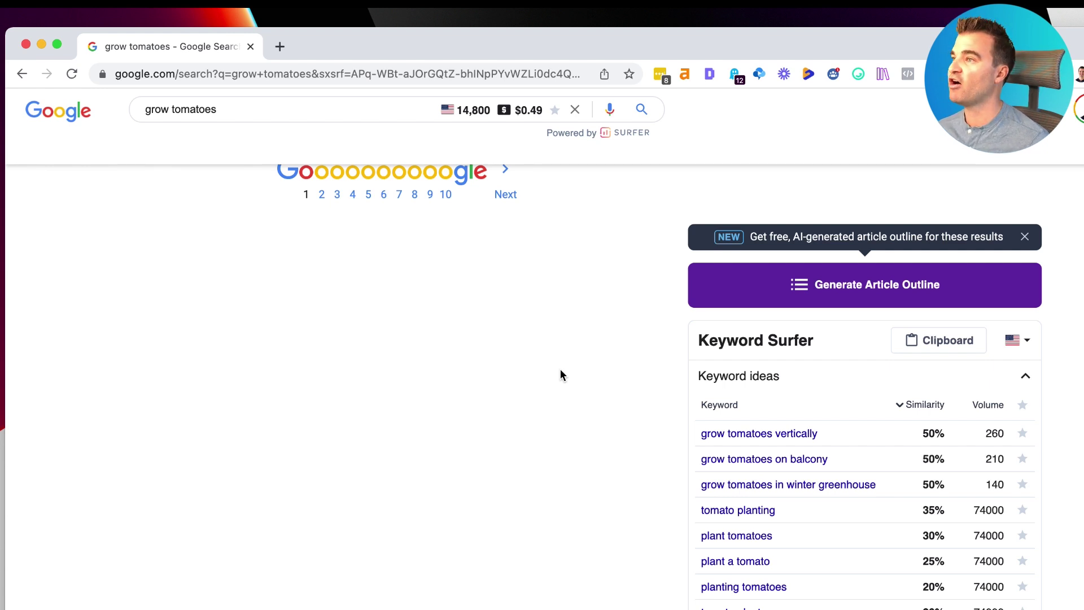
scroll(584, 409, "down", 3)
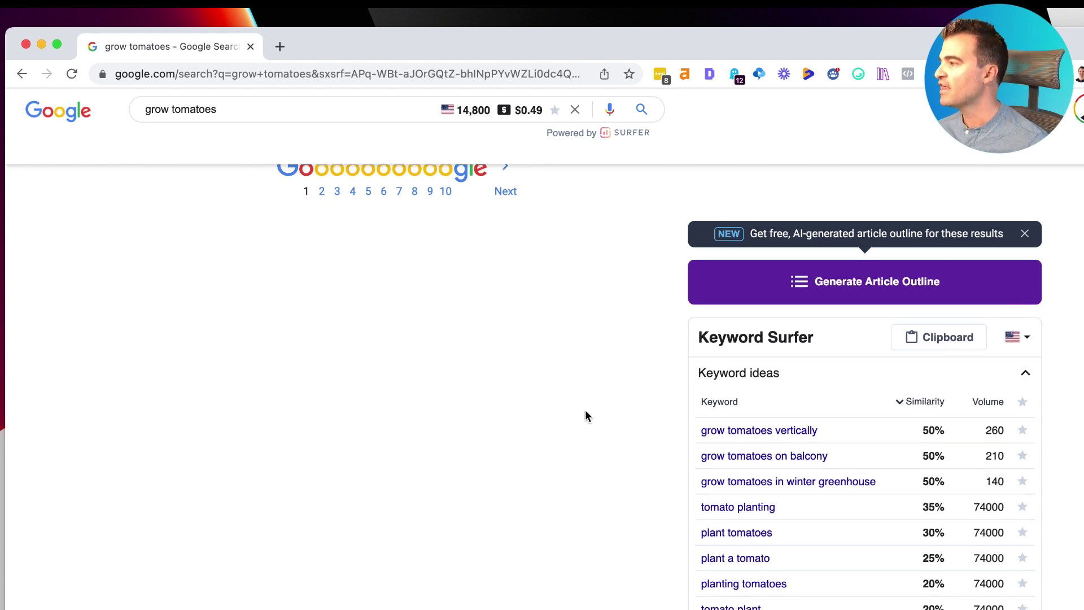
scroll(585, 416, "down", 2)
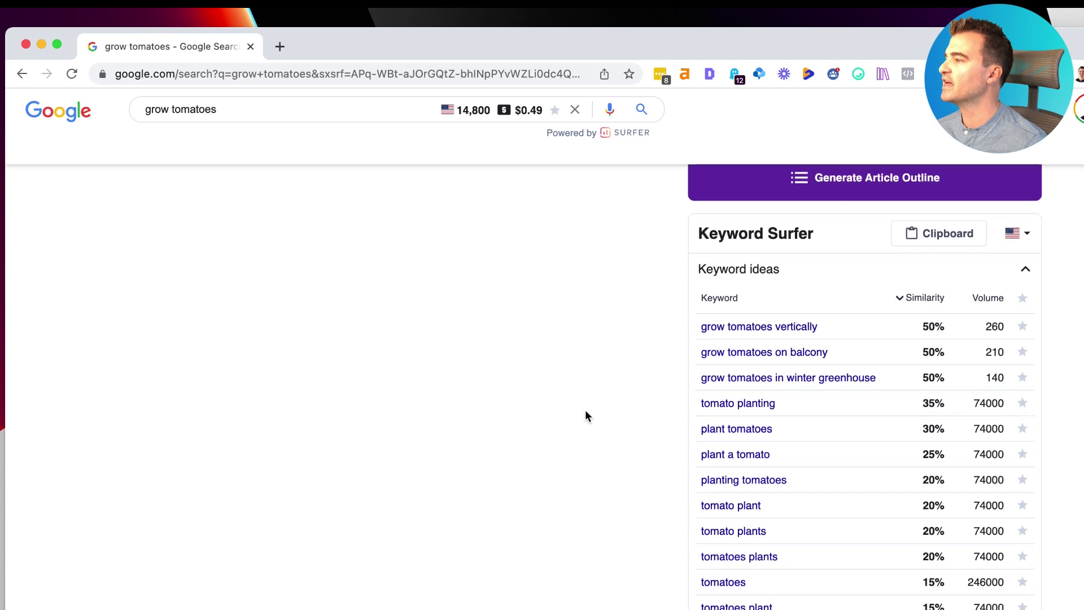
mouse_move(989, 293)
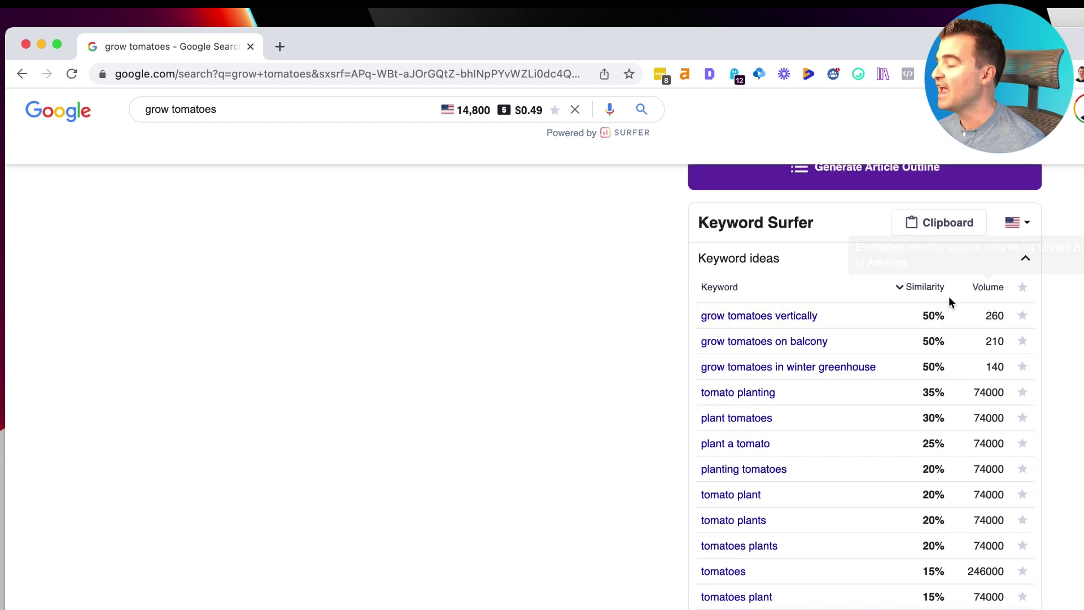
mouse_move(927, 292)
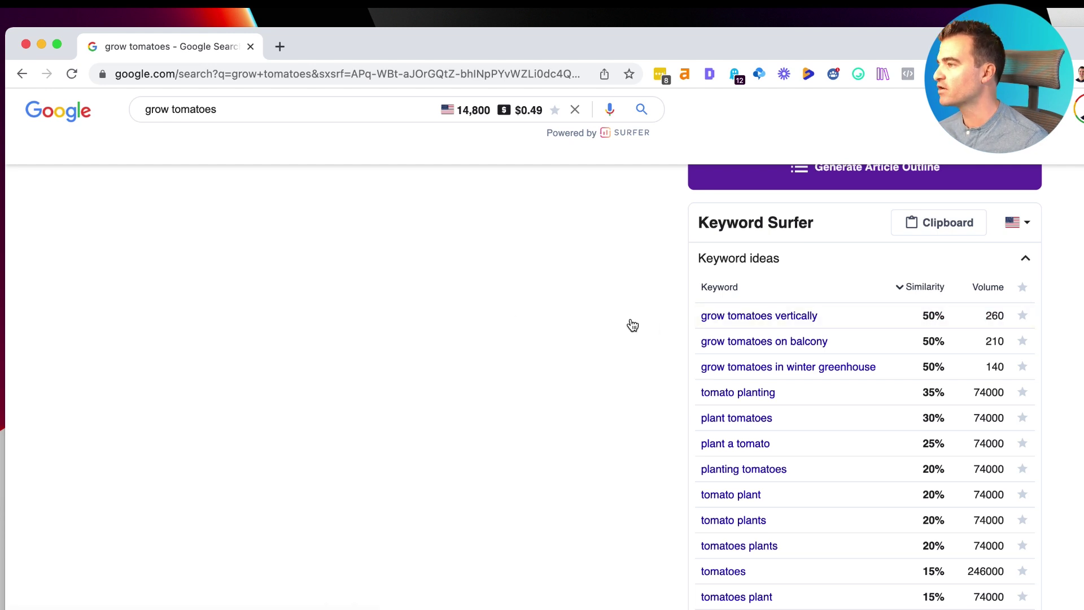
scroll(649, 314, "down", 2)
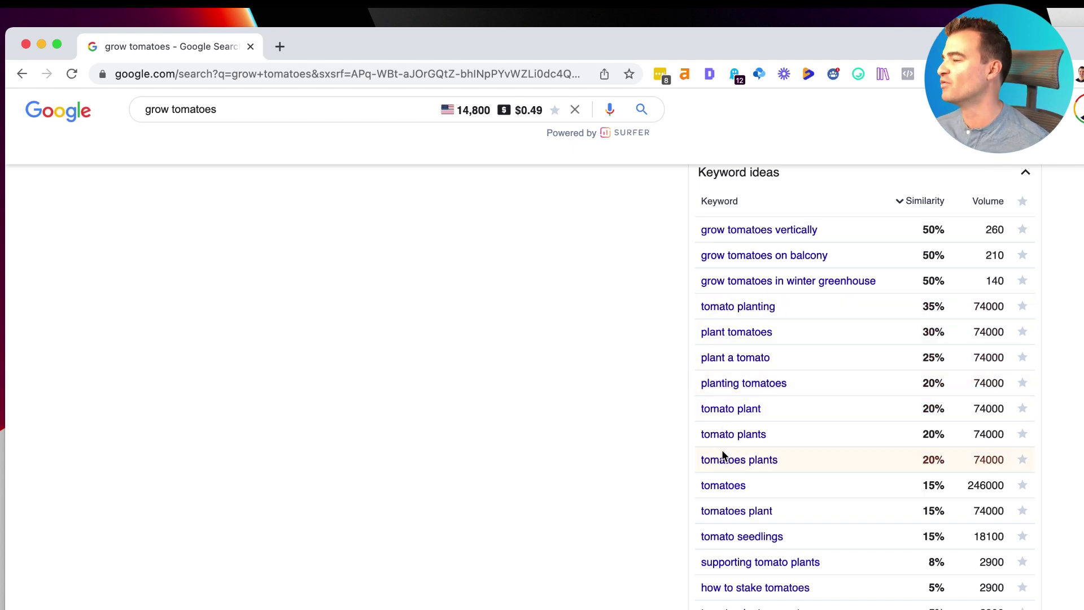
scroll(723, 454, "down", 5)
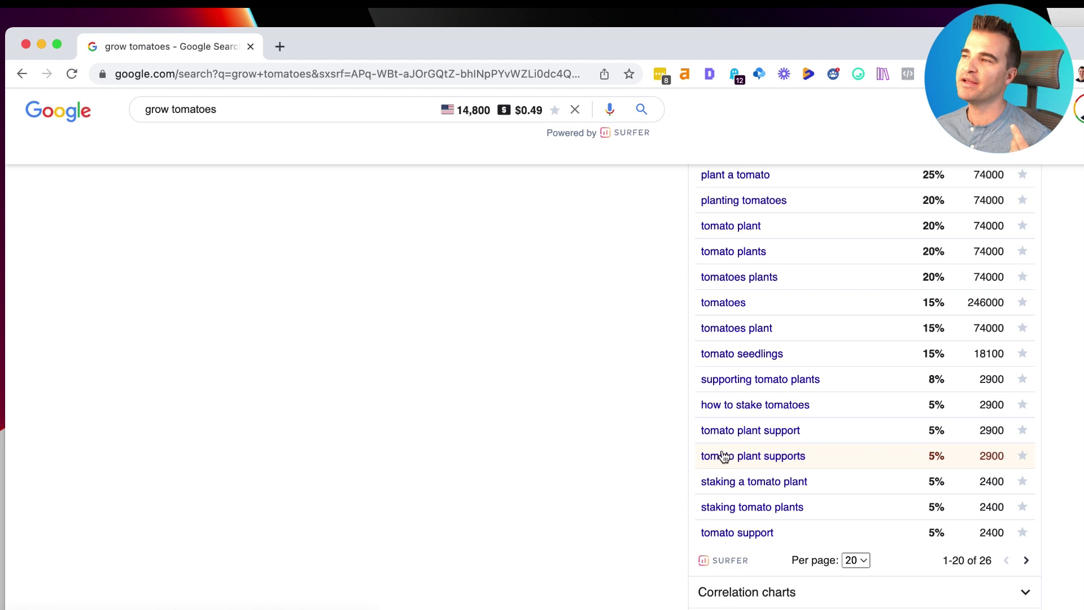
scroll(723, 454, "down", 1)
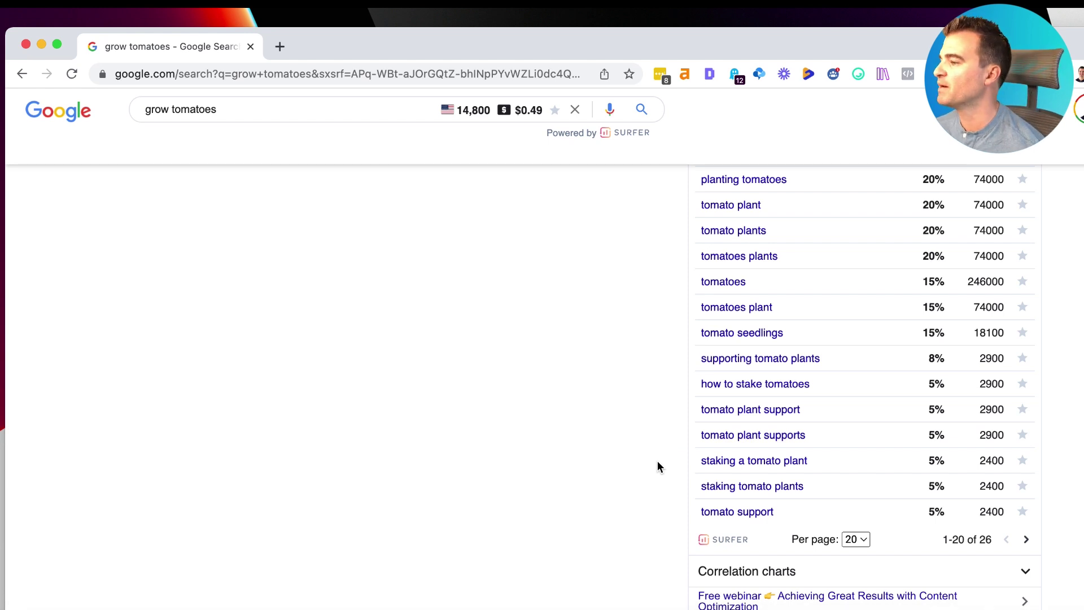
scroll(657, 461, "up", 5)
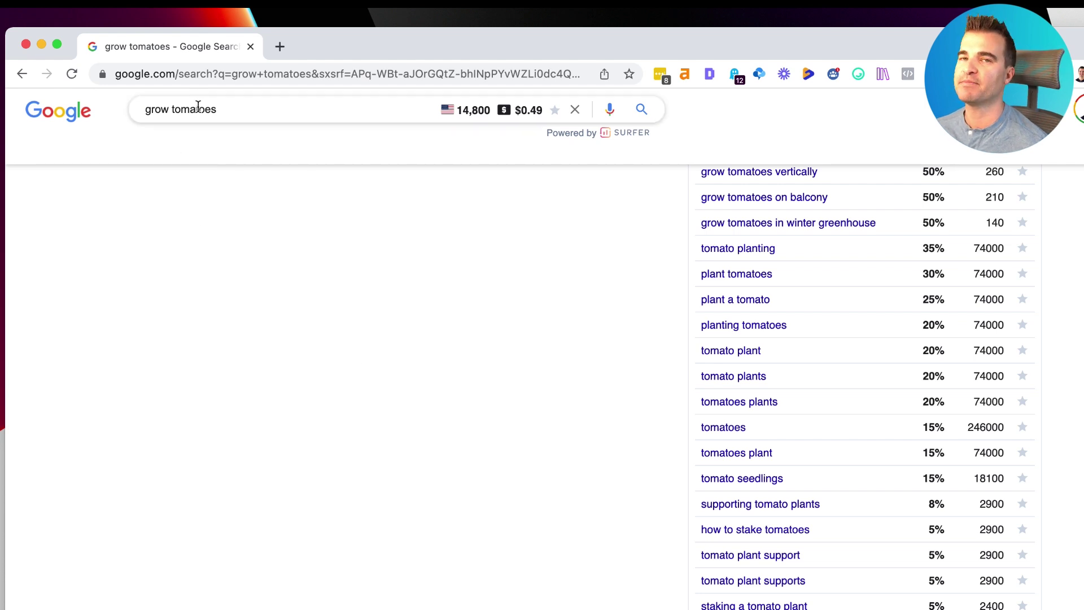
scroll(613, 334, "up", 3)
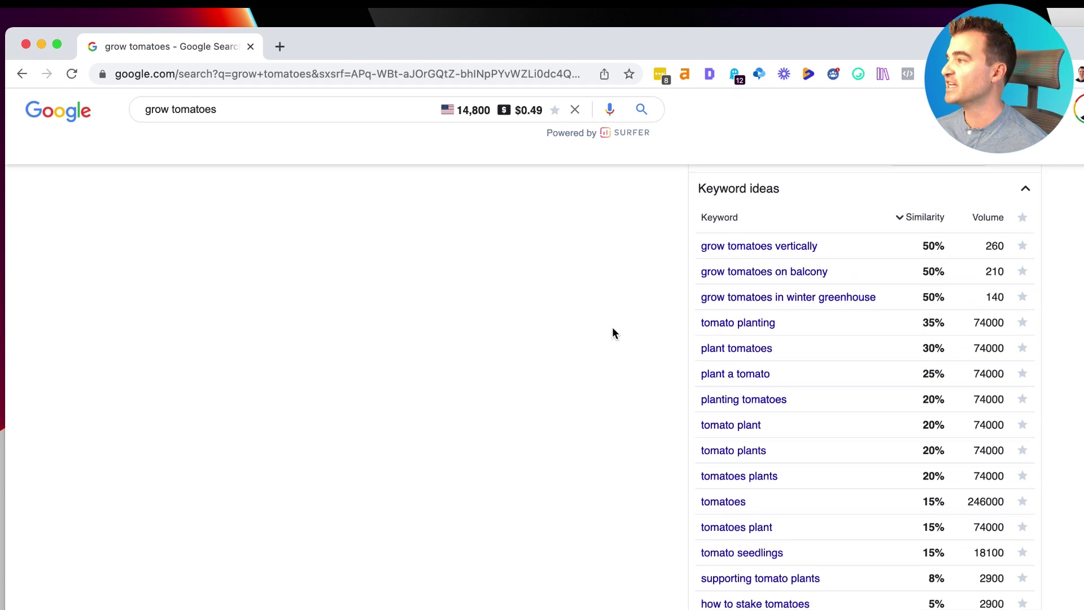